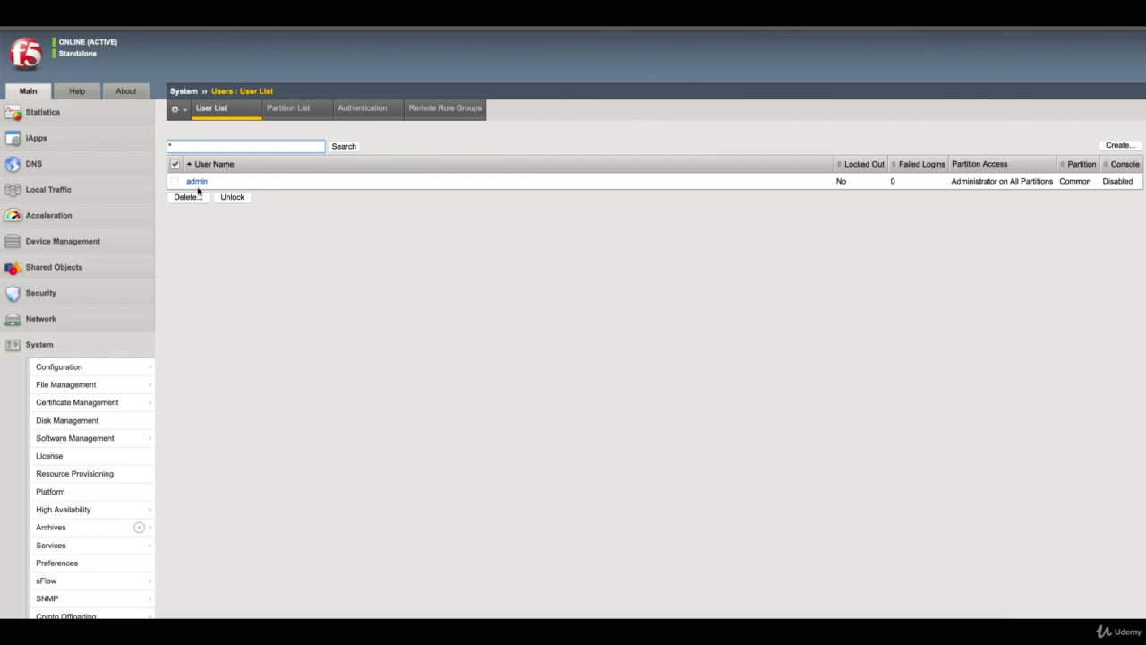
pyautogui.click(736, 617)
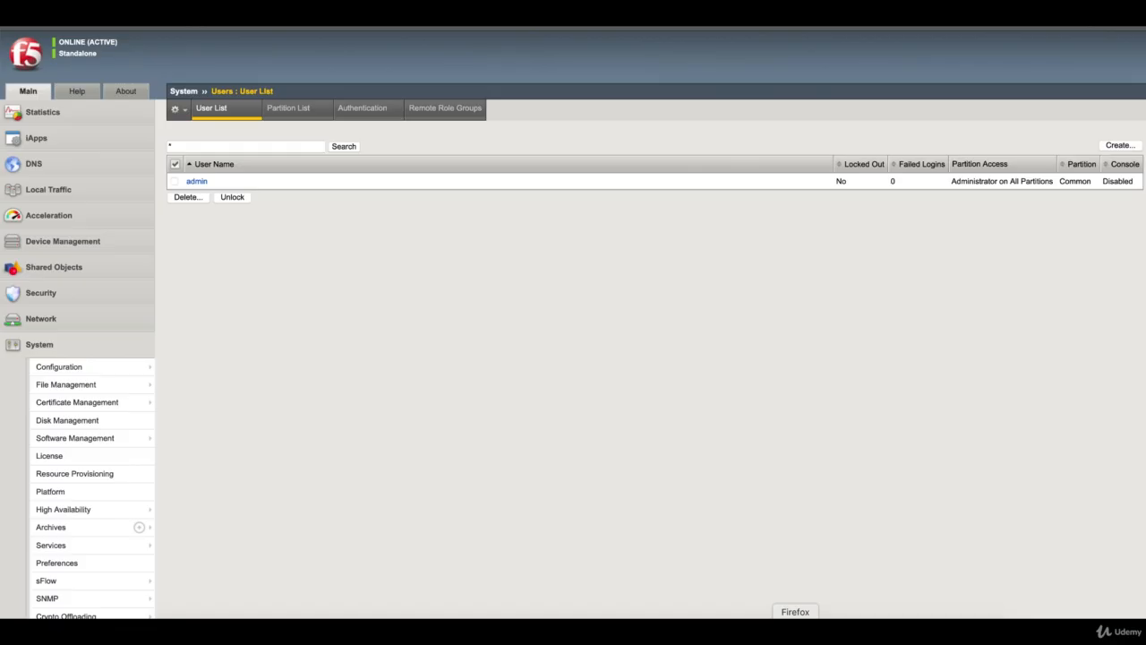
pyautogui.click(796, 616)
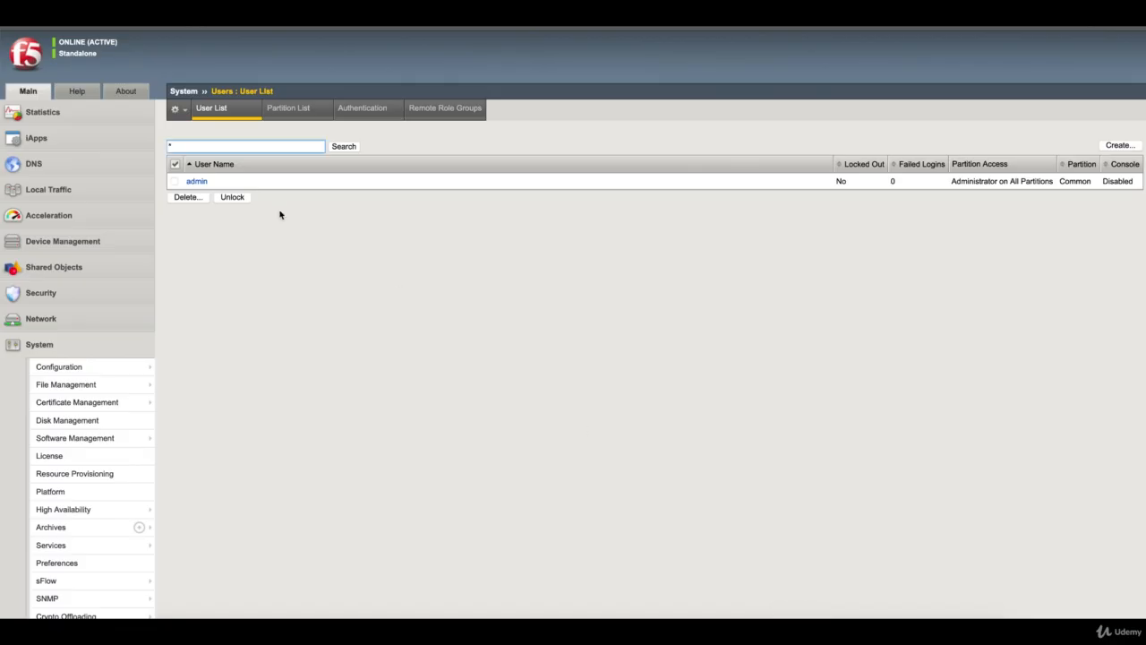
# Change the admin account's Terminal Access from Disabled to Advanced shell and Update it
pyautogui.click(197, 181)
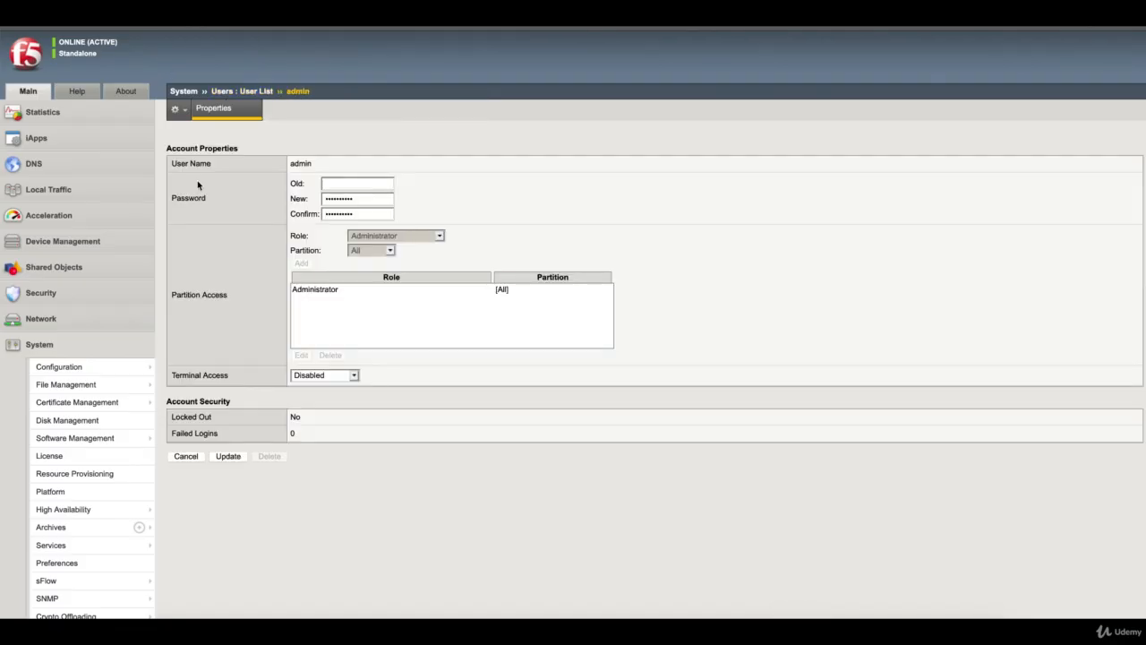
pyautogui.click(341, 379)
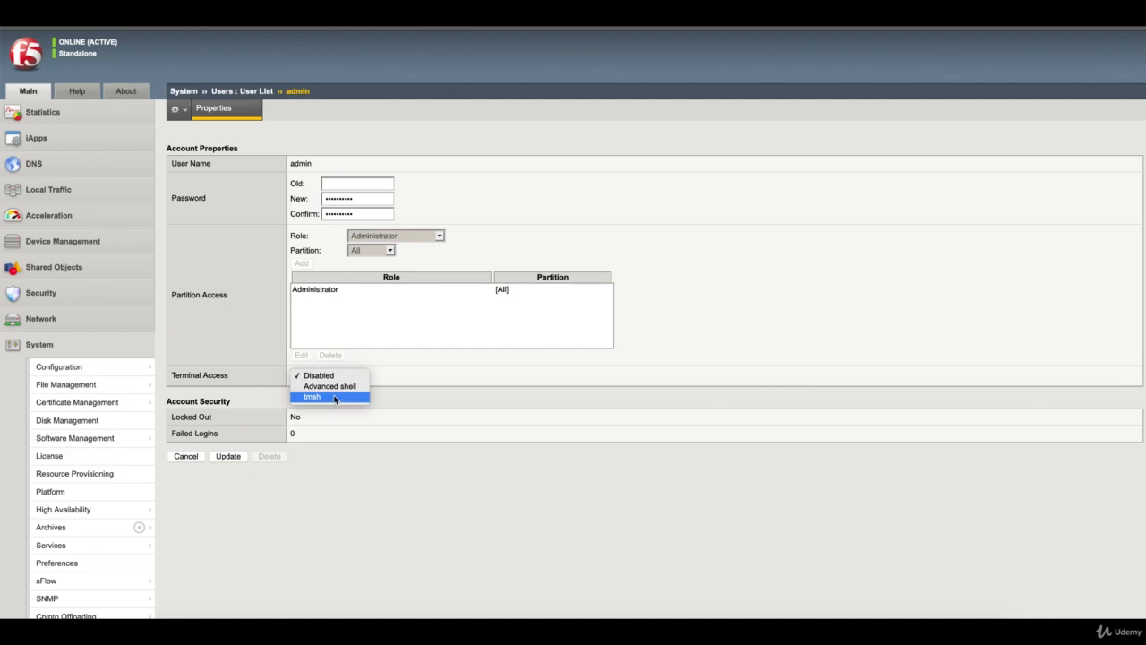
pyautogui.click(333, 390)
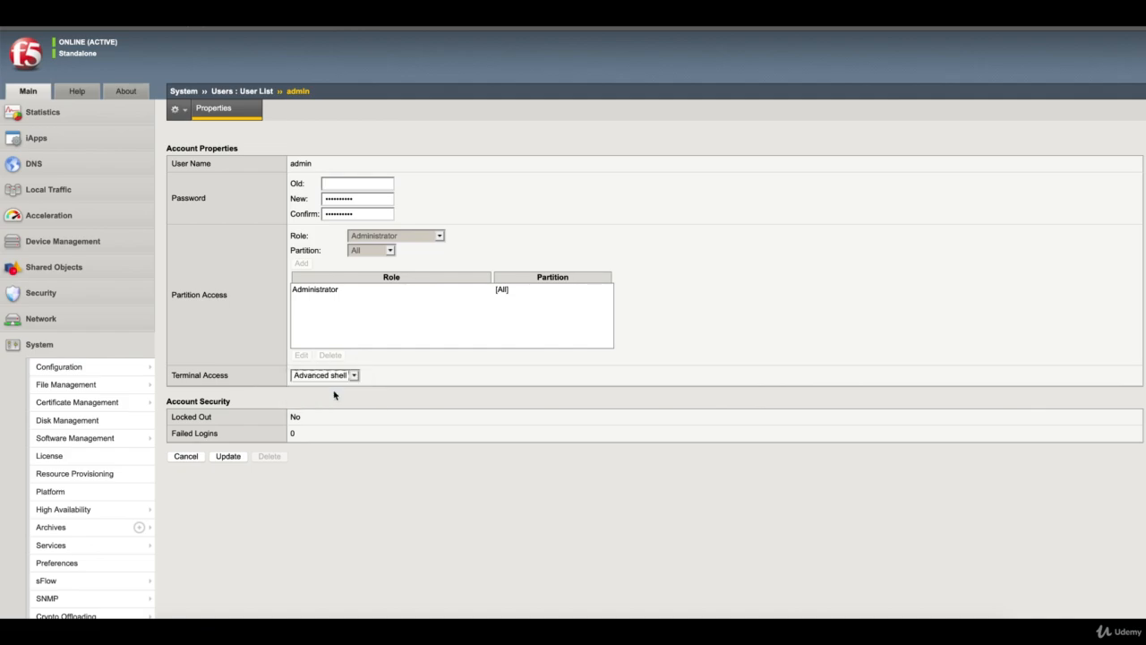
pyautogui.click(236, 456)
# Connect to the saved 192.168.0.111 SSH session, dismissing the failed root login
pyautogui.click(824, 612)
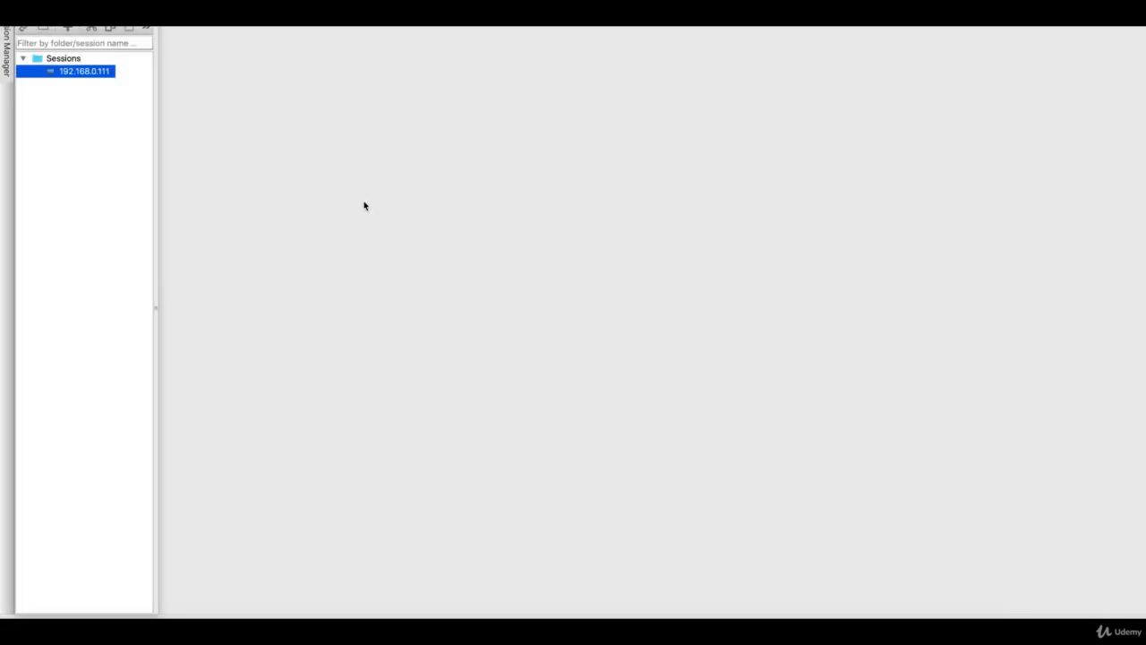
pyautogui.doubleClick(89, 72)
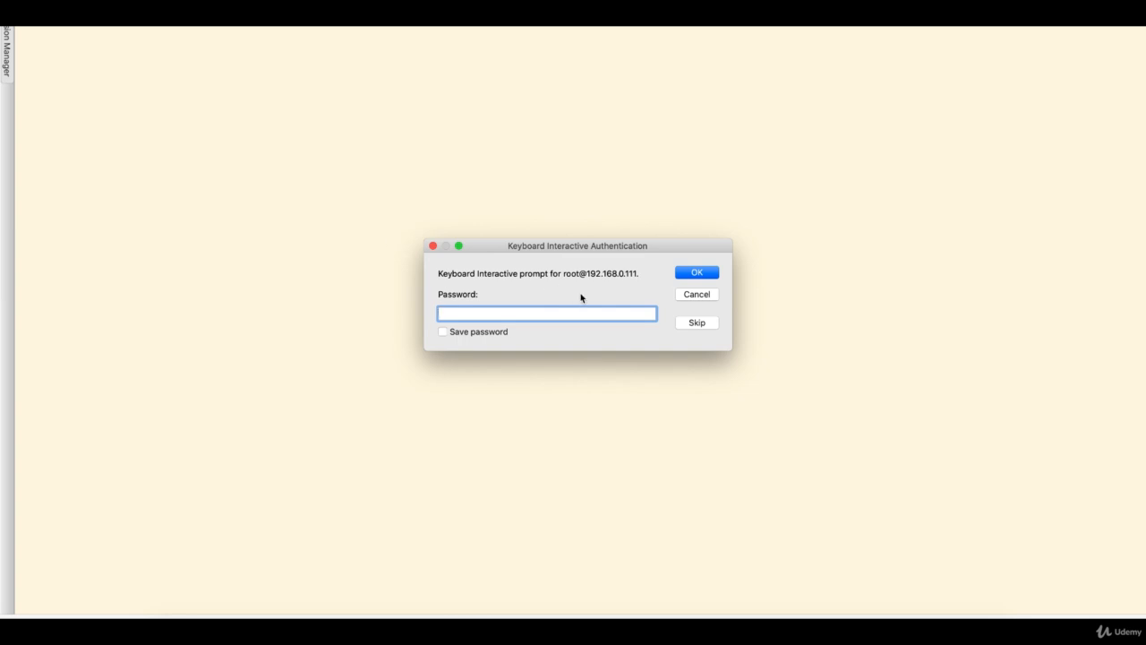
pyautogui.press('Return')
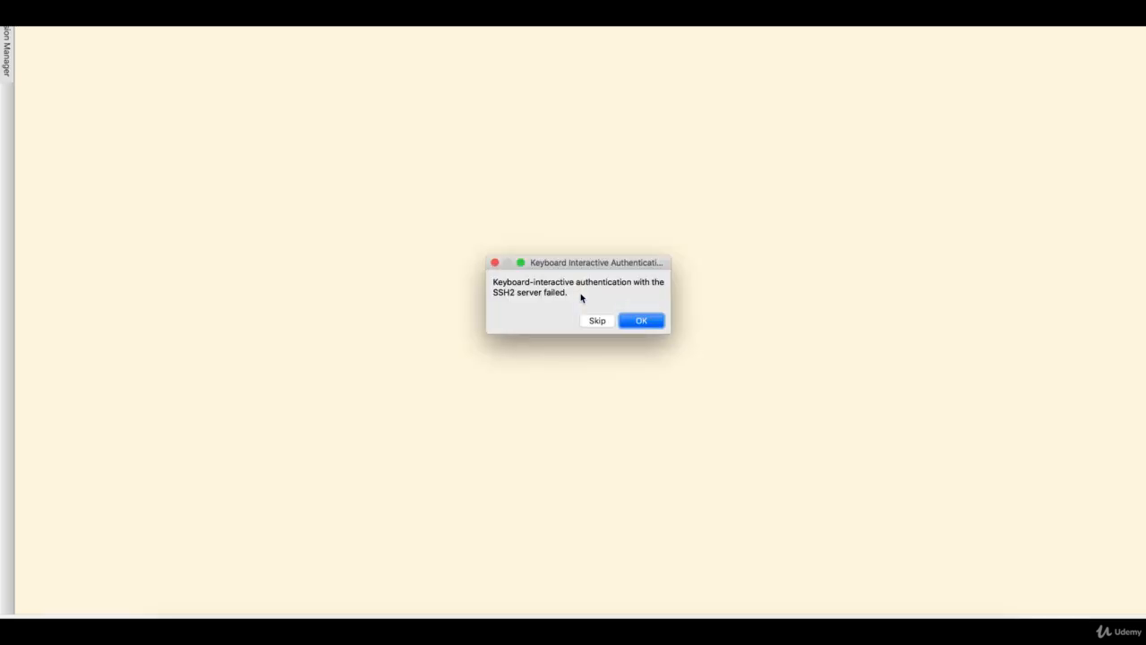
pyautogui.press('Return')
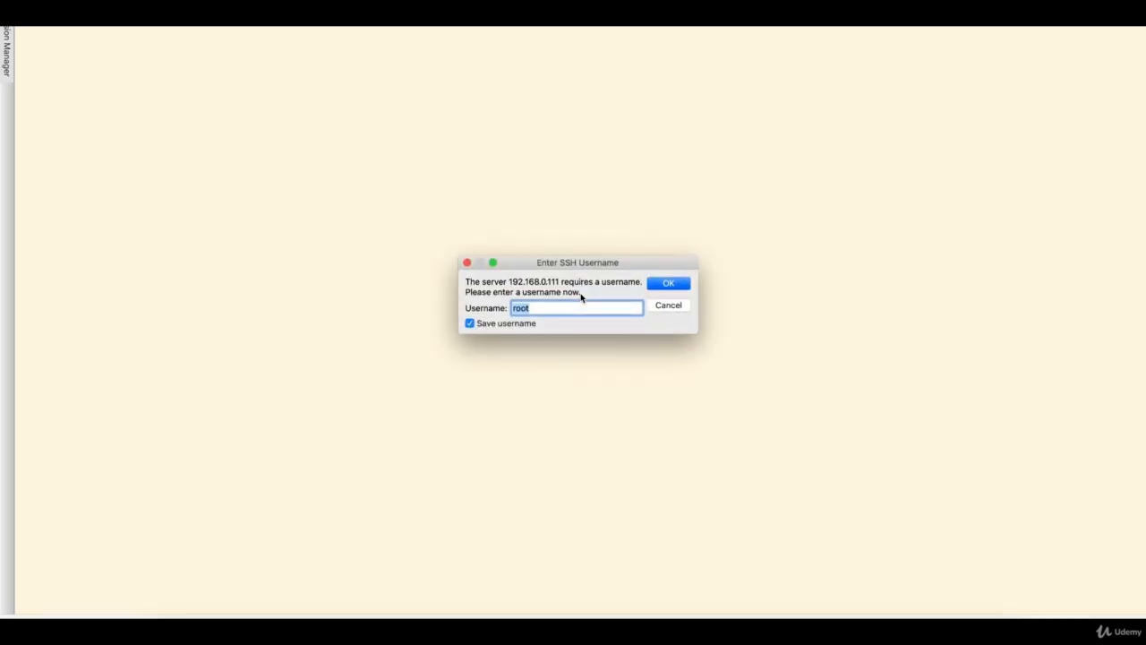
# Log in with username admin and the admin account password
pyautogui.write('admin')
pyautogui.press('Return')
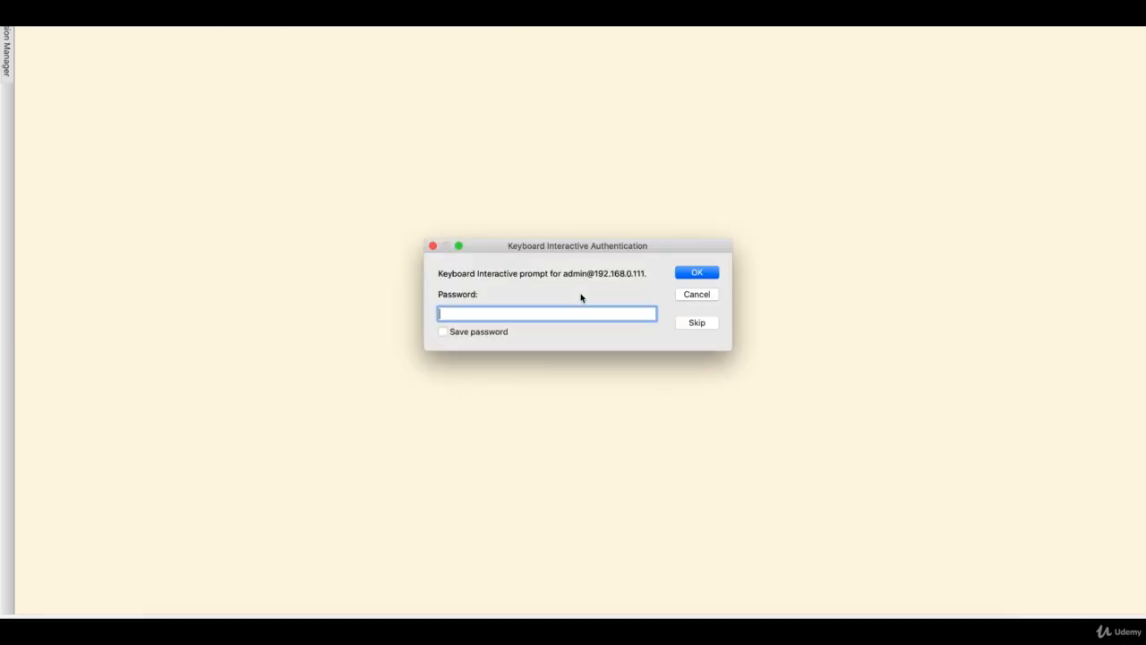
pyautogui.write('•••••••')
pyautogui.press('Return')
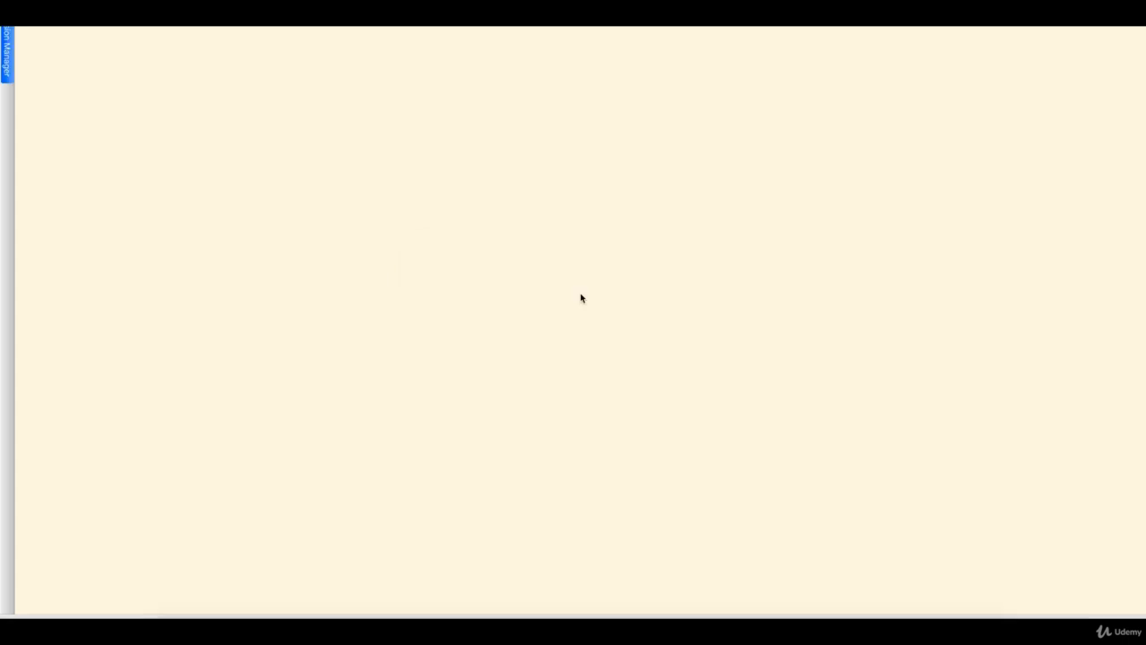
# Confirm the session sits at the admin@bigip1 bash prompt
pyautogui.press('Return')
pyautogui.press('Return')
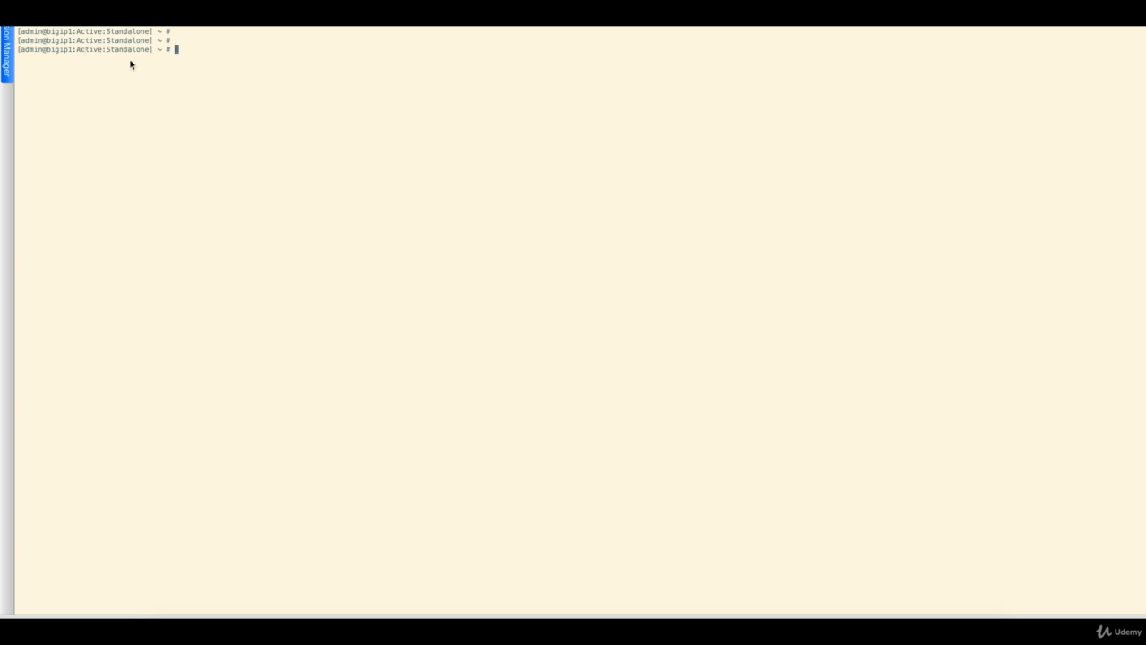
pyautogui.press('Return')
pyautogui.press('Return')
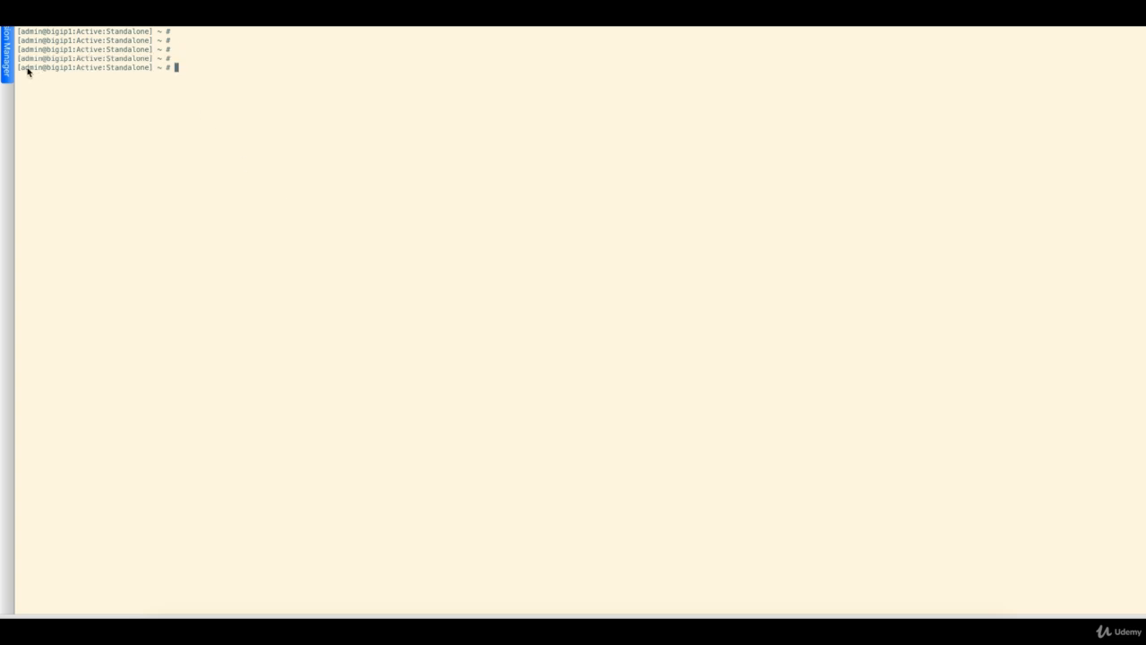
pyautogui.moveTo(19, 70); pyautogui.dragTo(144, 71)
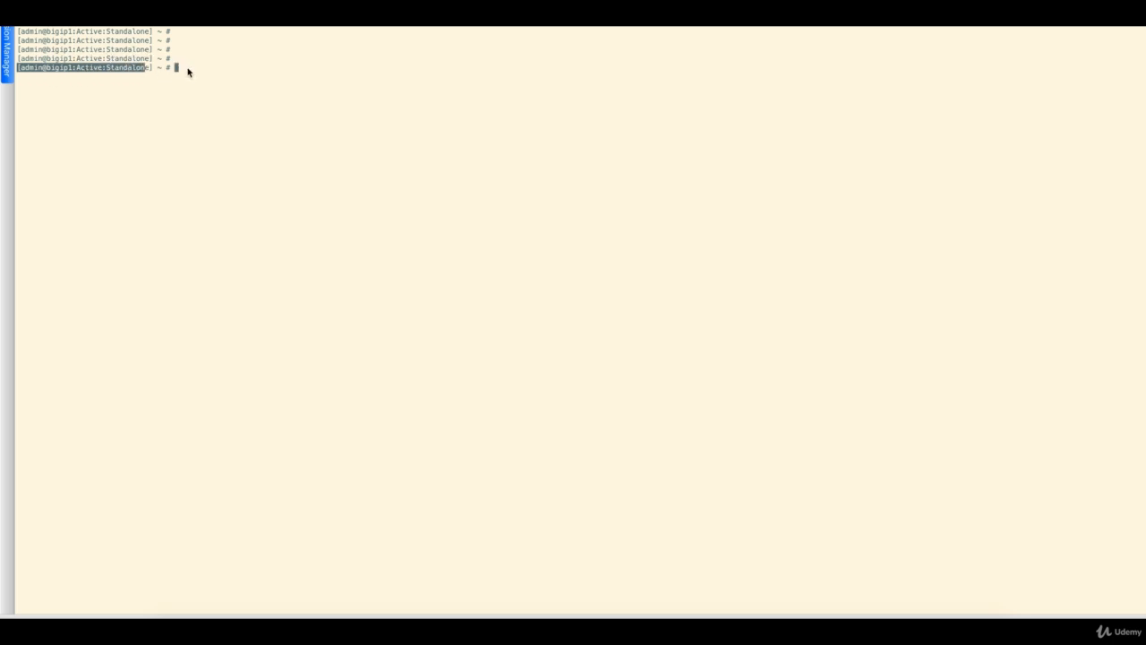
pyautogui.click(188, 70)
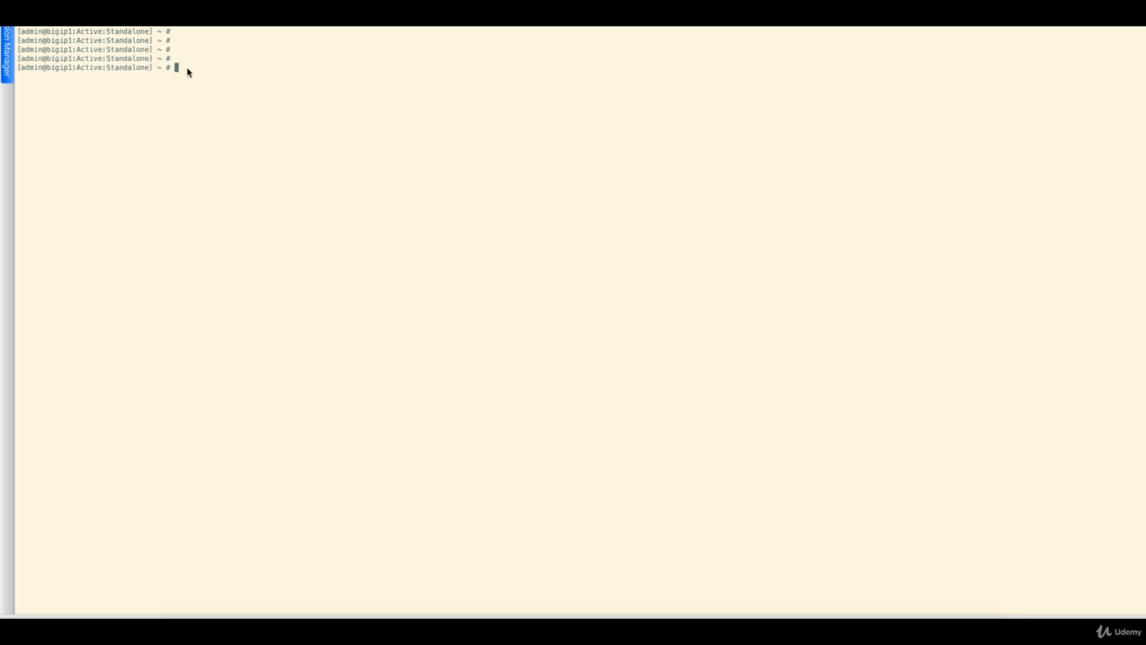
pyautogui.press('Return')
pyautogui.press('Return')
pyautogui.press('Return')
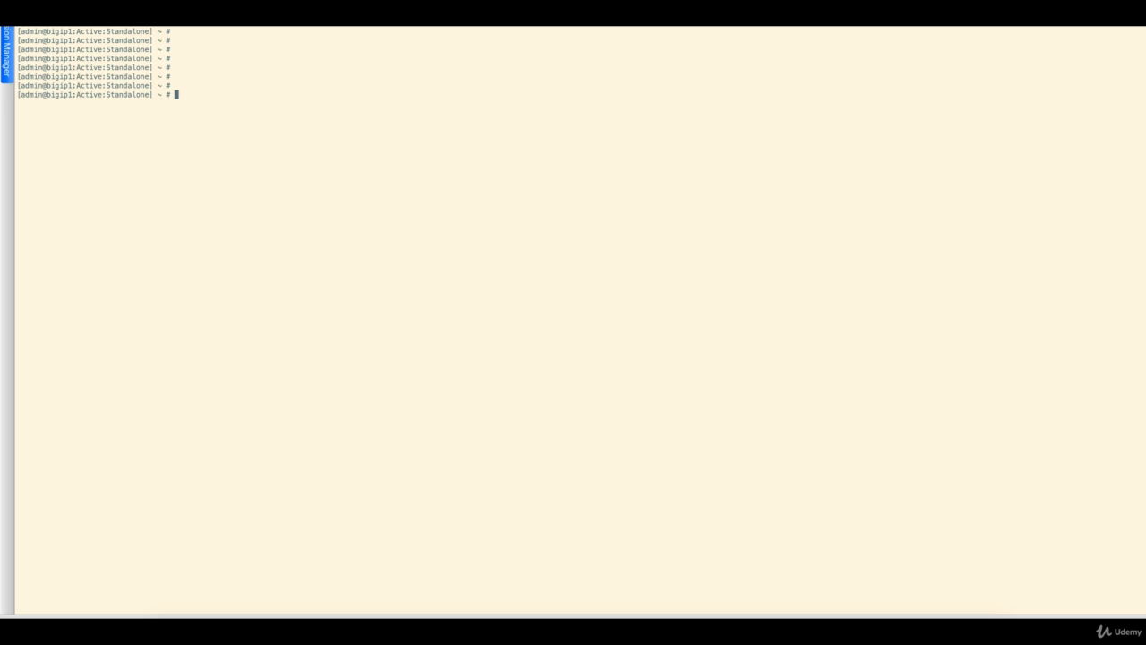
# Run netstat -r to view the routing table, then stop it with Ctrl+C
pyautogui.write('netstat -r')
pyautogui.press('Return')
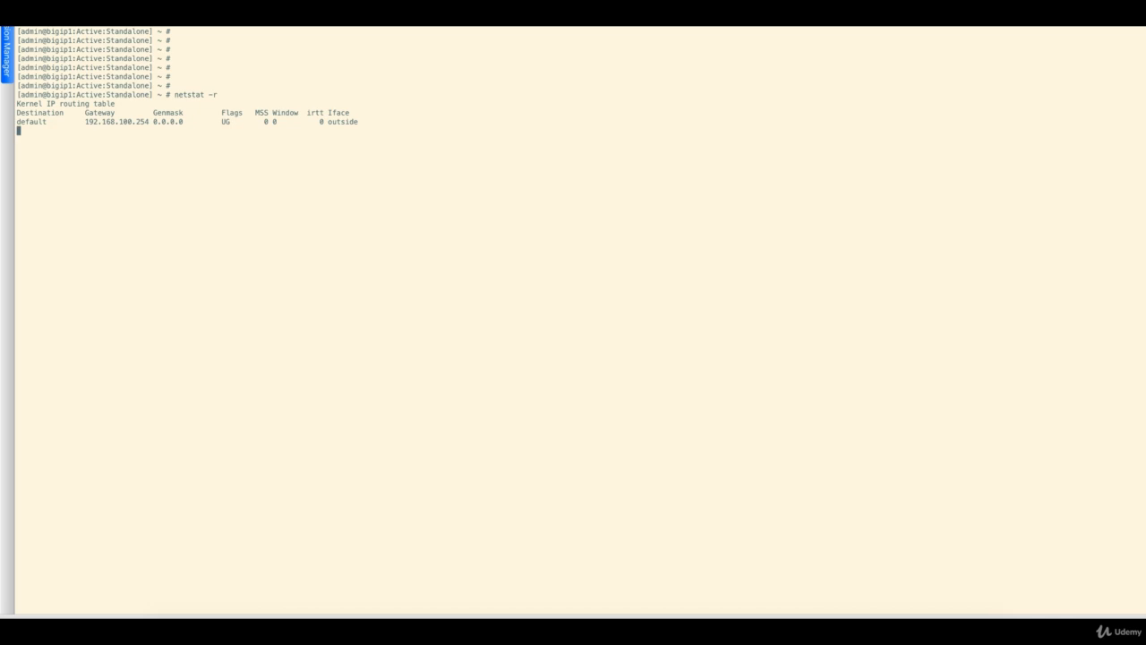
pyautogui.press('Return')
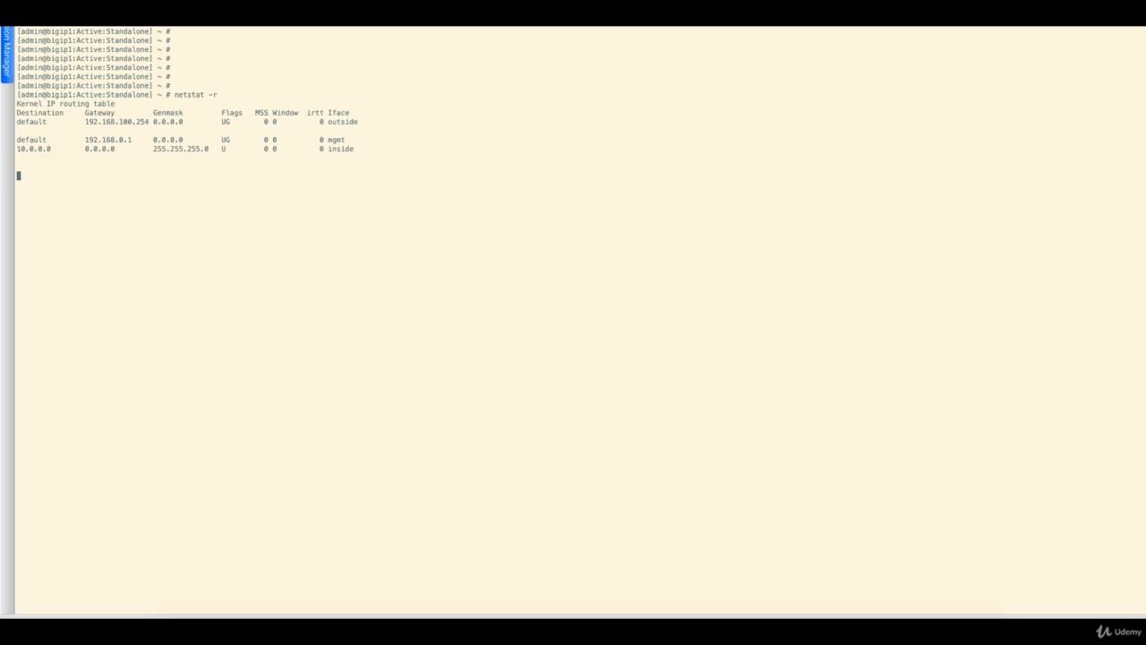
pyautogui.hotkey('ctrl', 'c')
pyautogui.press('Return')
pyautogui.press('Return')
pyautogui.press('Return')
pyautogui.press('Return')
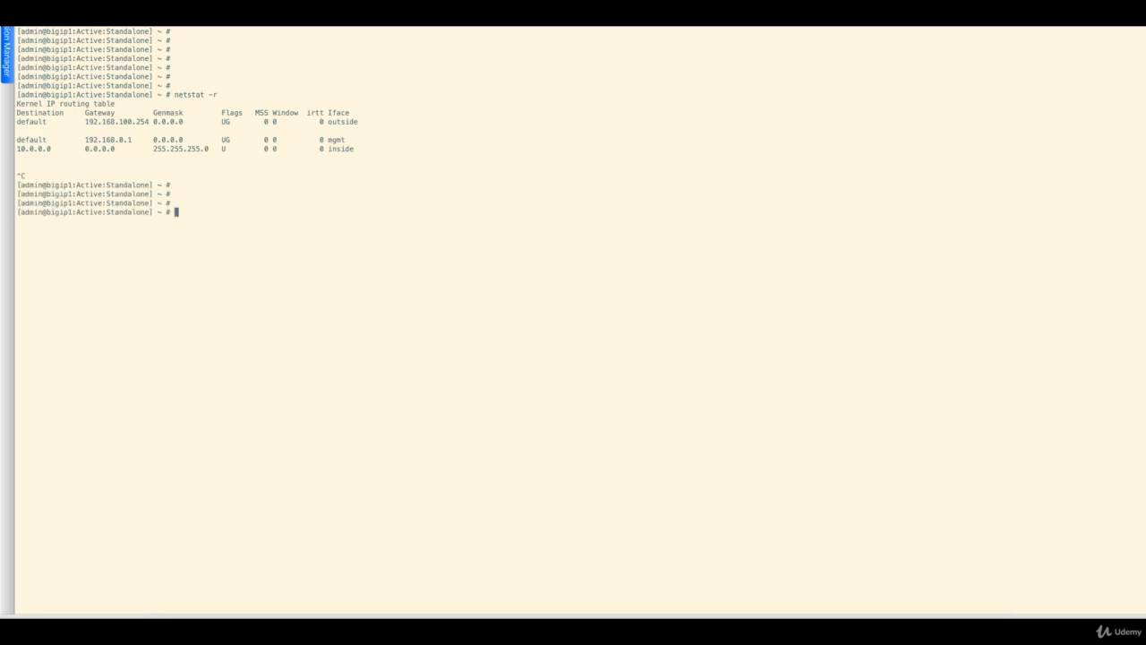
# Start tmsh and run 'list /ltm pool' to show Pool_WA1 and its members
pyautogui.write('tmsh')
pyautogui.press('Return')
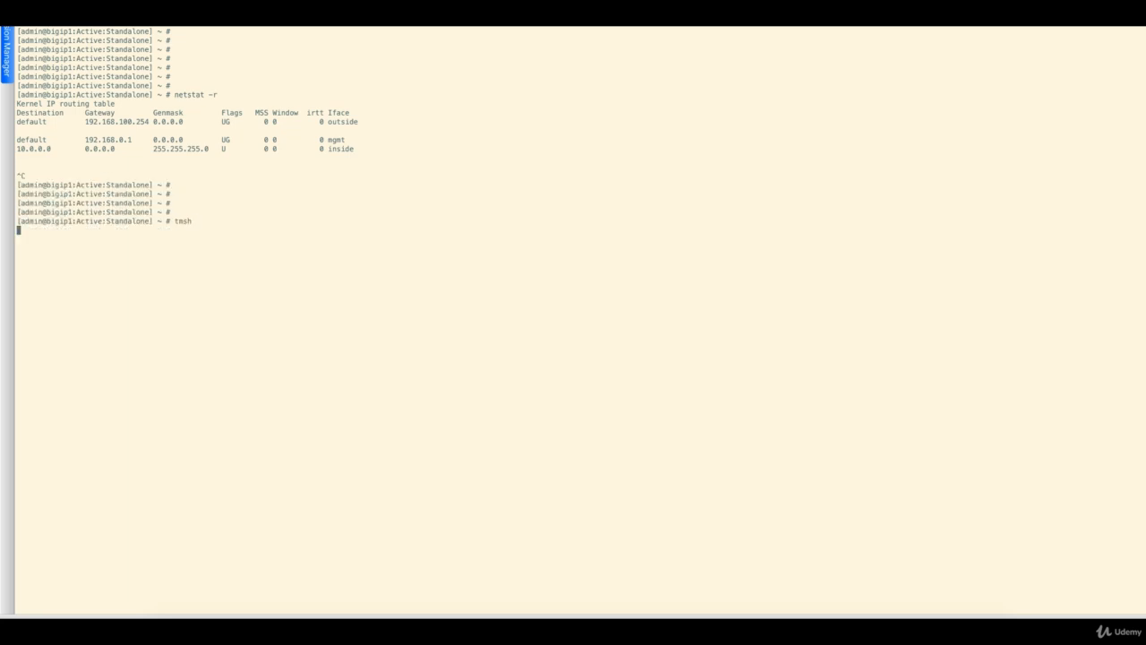
pyautogui.press('Return')
pyautogui.press('Return')
pyautogui.press('Return')
pyautogui.press('Return')
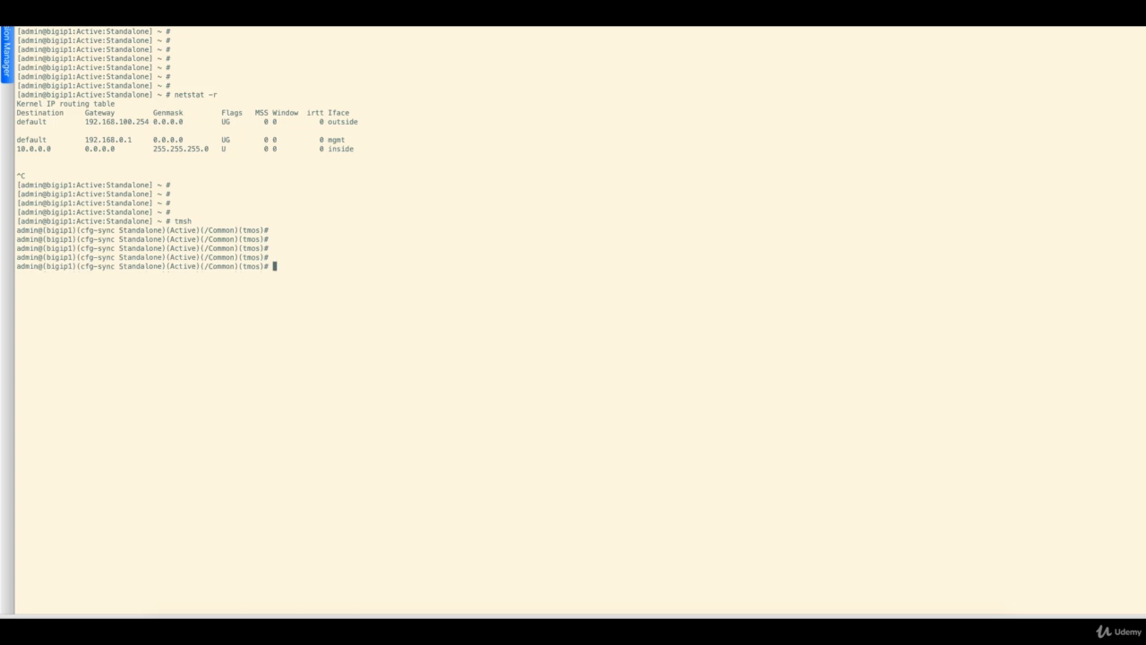
pyautogui.write('list')
pyautogui.write(' /ltm poo')
pyautogui.write('l')
pyautogui.press('Return')
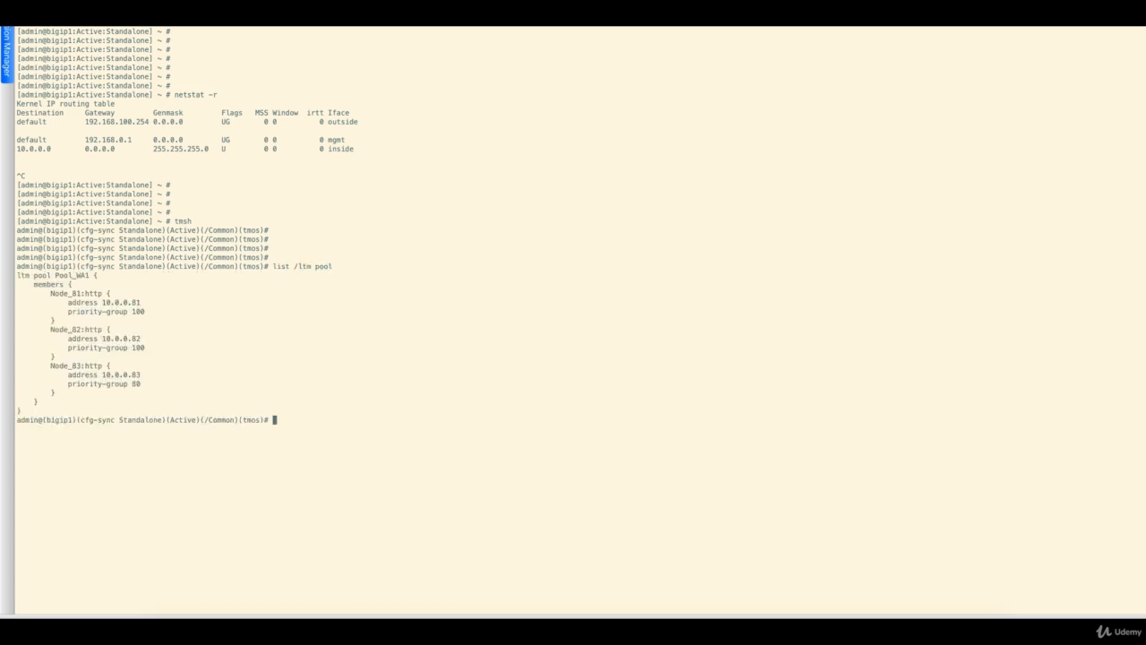
# Quit tmsh and exit to log out of the BIG-IP
pyautogui.write('quit')
pyautogui.press('Return')
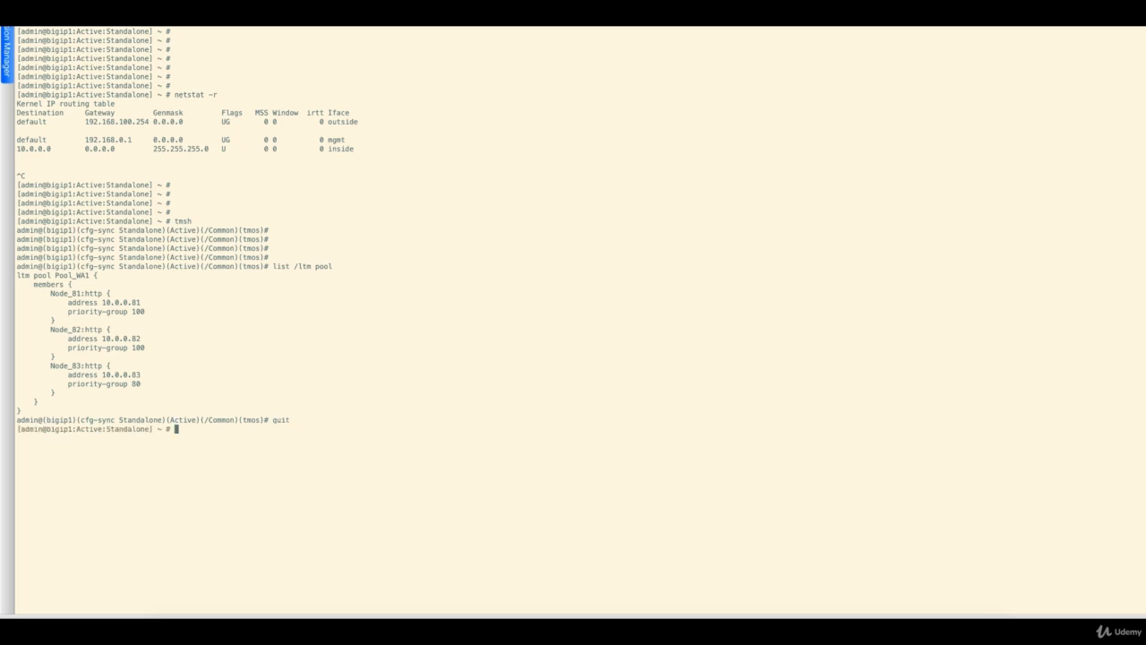
pyautogui.write('exit')
pyautogui.press('Return')
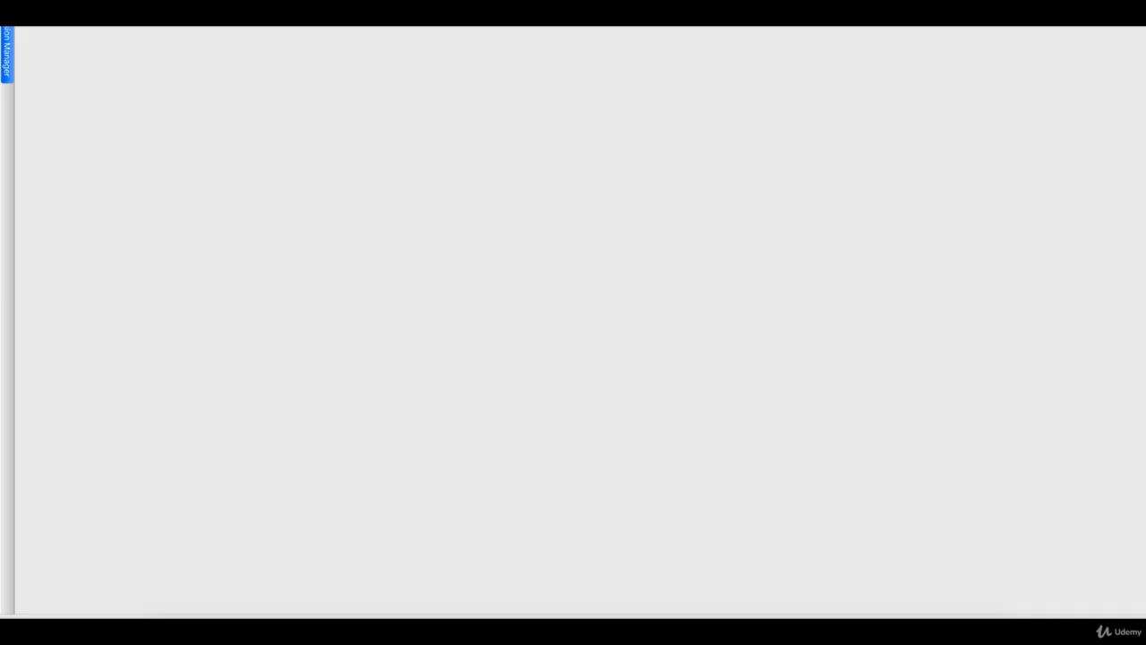
# Switch the admin account's Terminal Access from Advanced shell to tmsh and Update it
pyautogui.click(9, 61)
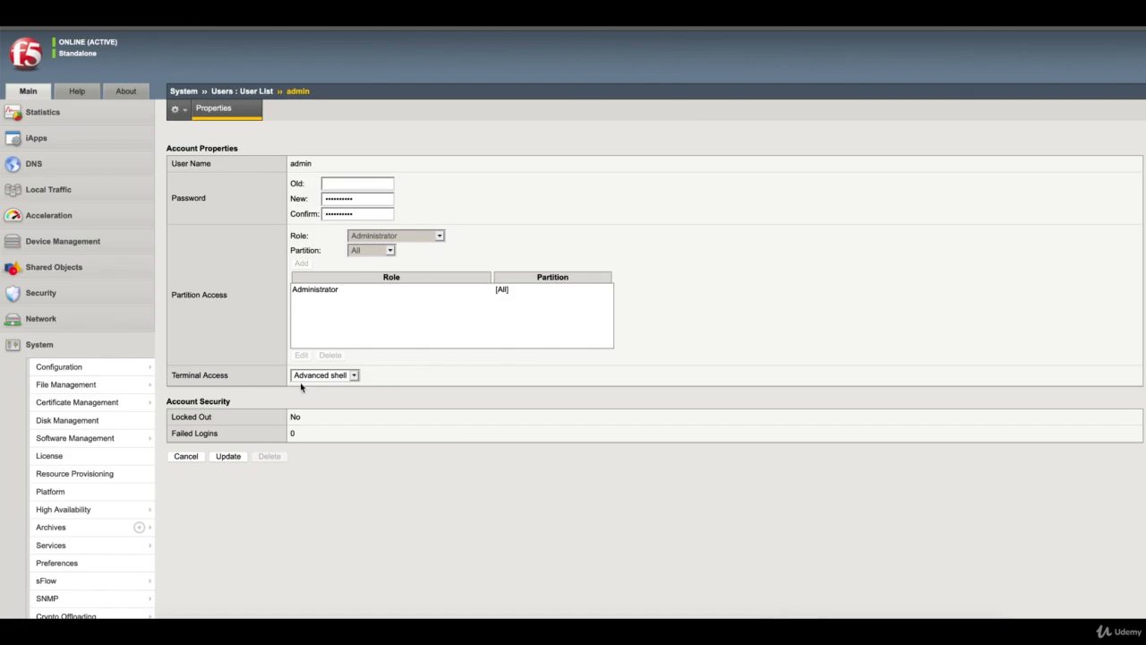
pyautogui.click(323, 376)
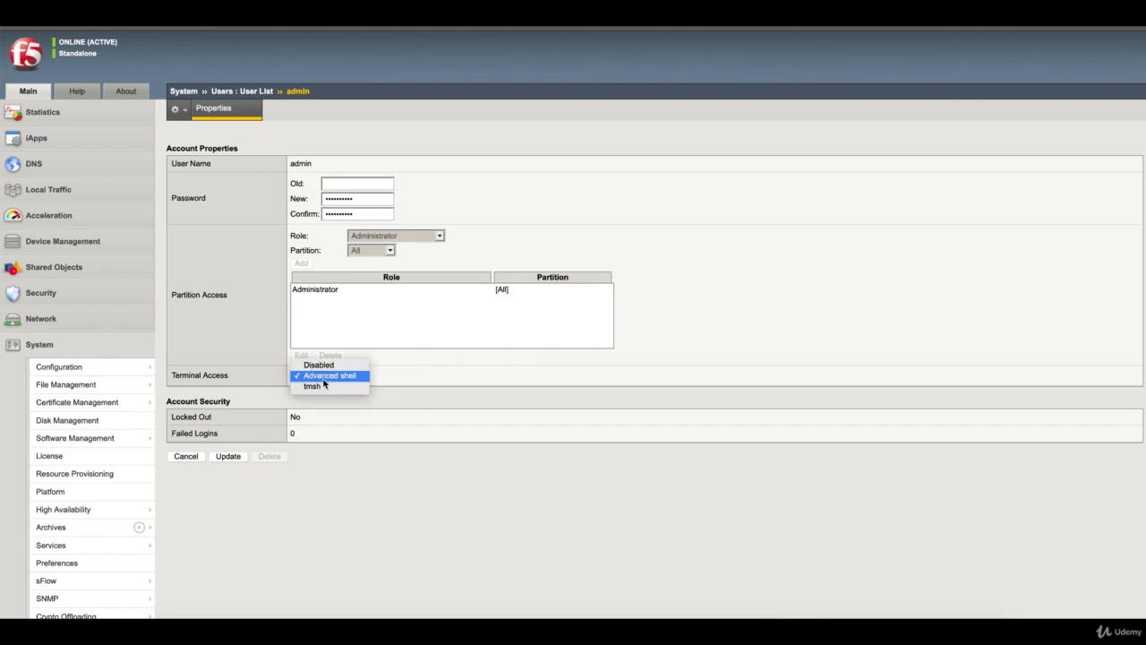
pyautogui.click(321, 387)
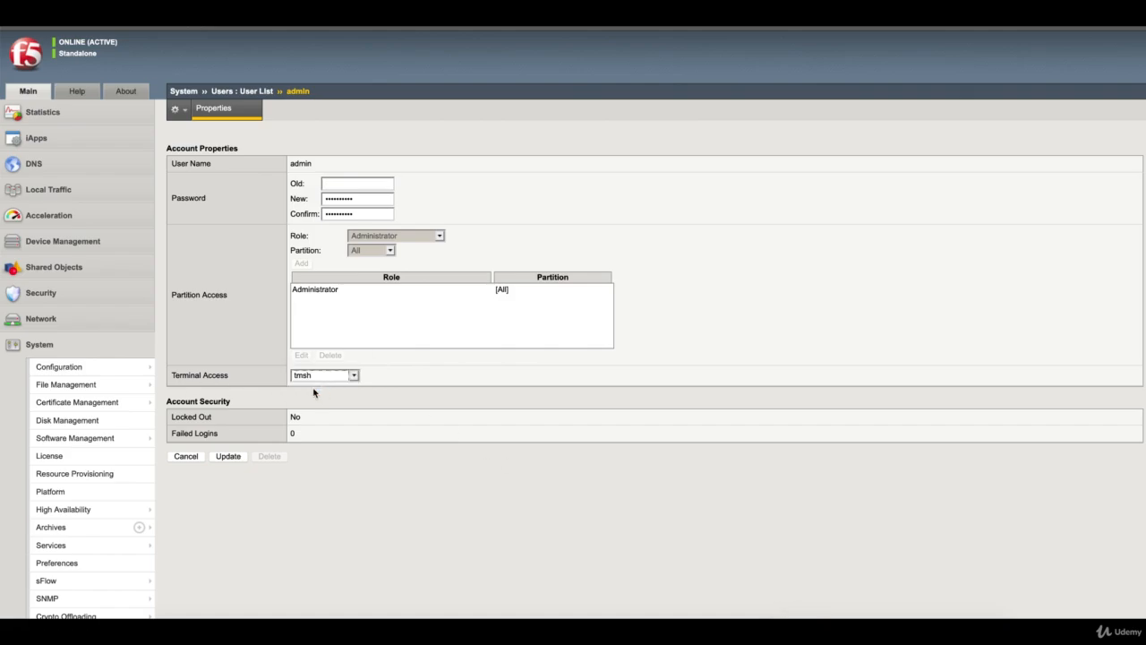
pyautogui.click(228, 456)
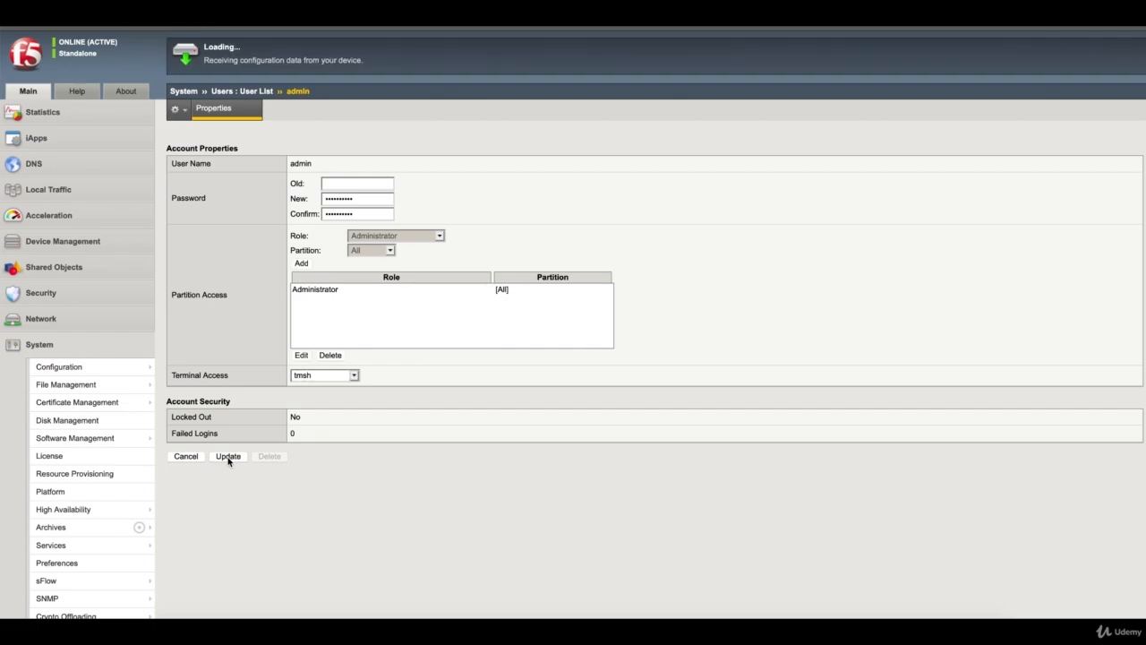
pyautogui.click(824, 616)
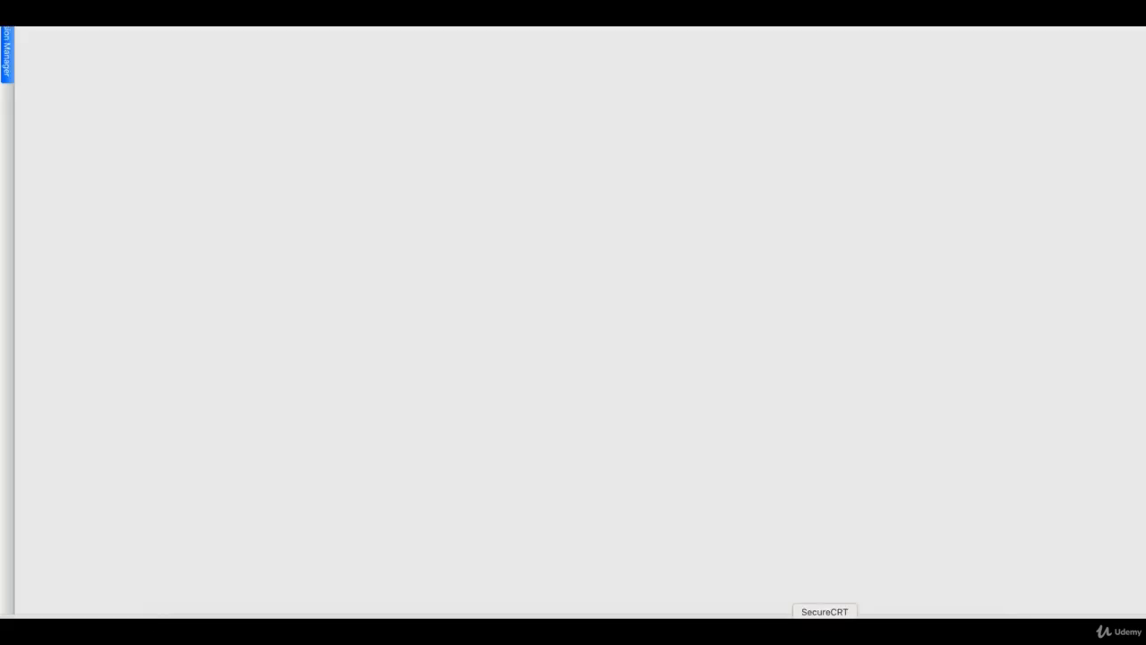
# Reconnect to the 192.168.0.111 session and log in with the admin password
pyautogui.click(7, 54)
pyautogui.doubleClick(69, 73)
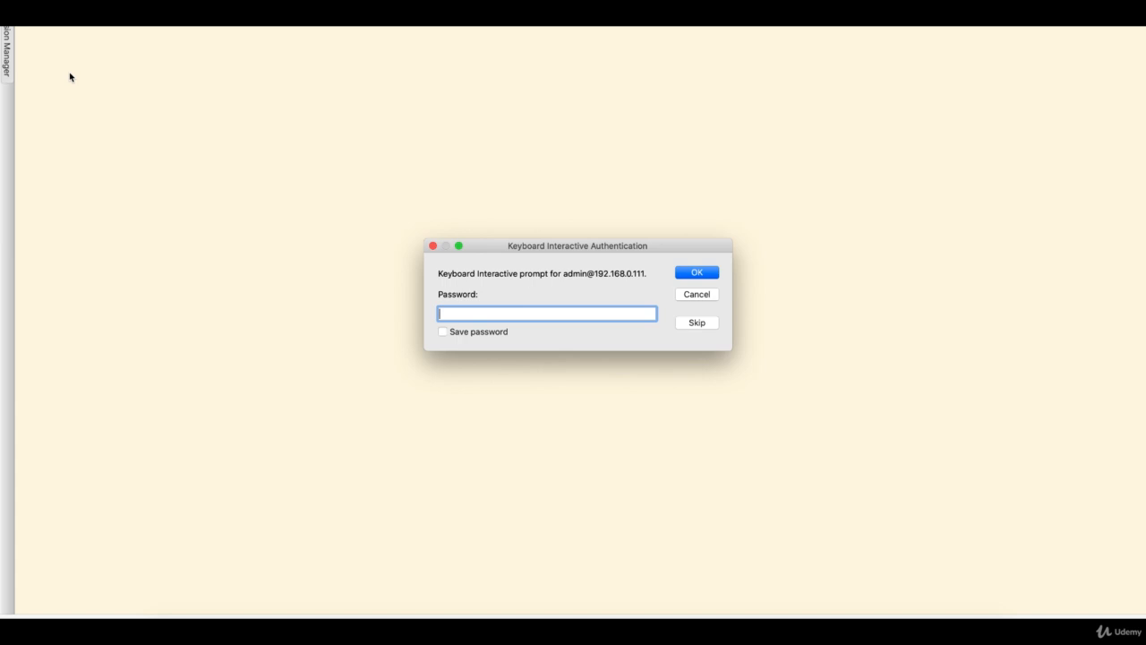
pyautogui.write('•••••••')
pyautogui.press('BackSpace')
pyautogui.press('BackSpace')
pyautogui.press('BackSpace')
pyautogui.press('BackSpace')
pyautogui.press('BackSpace')
pyautogui.press('BackSpace')
pyautogui.press('BackSpace')
pyautogui.write('•••••••')
pyautogui.press('Return')
pyautogui.press('Return')
pyautogui.press('Return')
pyautogui.press('Return')
pyautogui.press('Return')
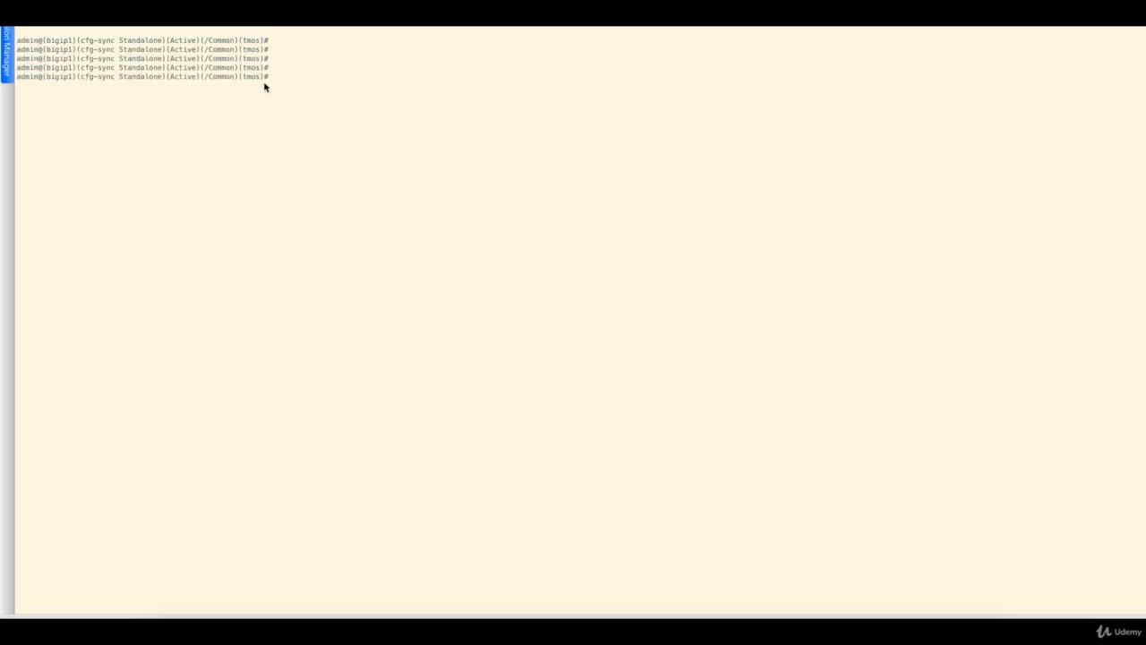
# Check the login landed at the tmsh prompt, then enter bash and return to tmsh
pyautogui.moveTo(178, 80); pyautogui.dragTo(261, 80)
pyautogui.moveTo(55, 81); pyautogui.dragTo(265, 79)
pyautogui.click(290, 115)
pyautogui.press('Return')
pyautogui.press('Return')
pyautogui.press('Return')
pyautogui.press('Return')
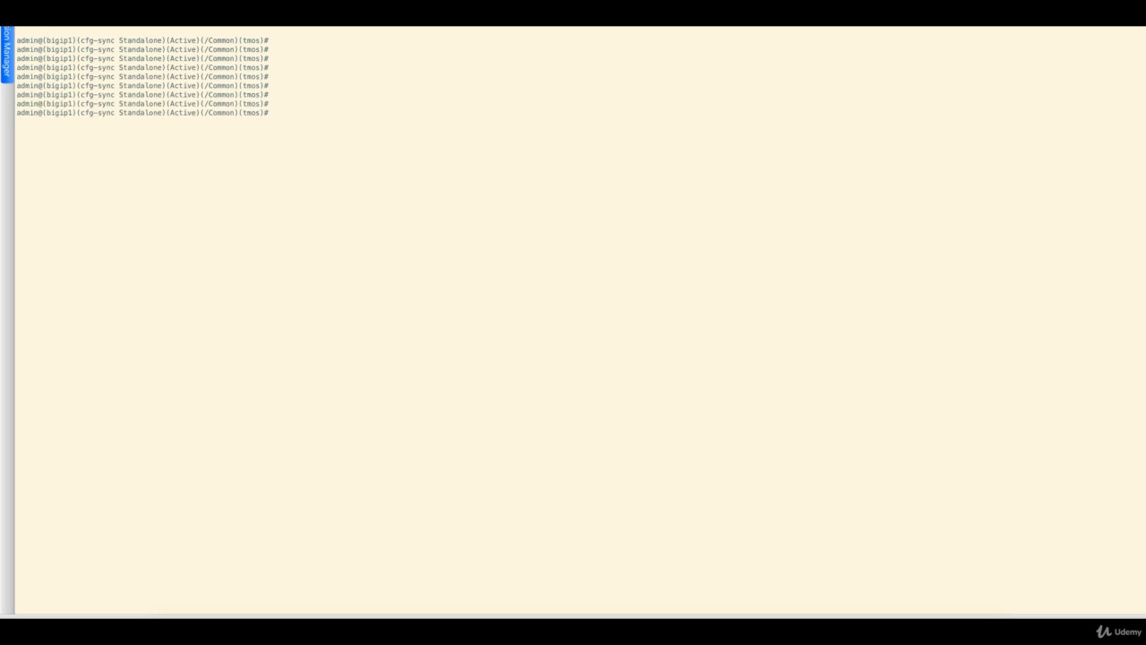
pyautogui.write('bash')
pyautogui.press('Return')
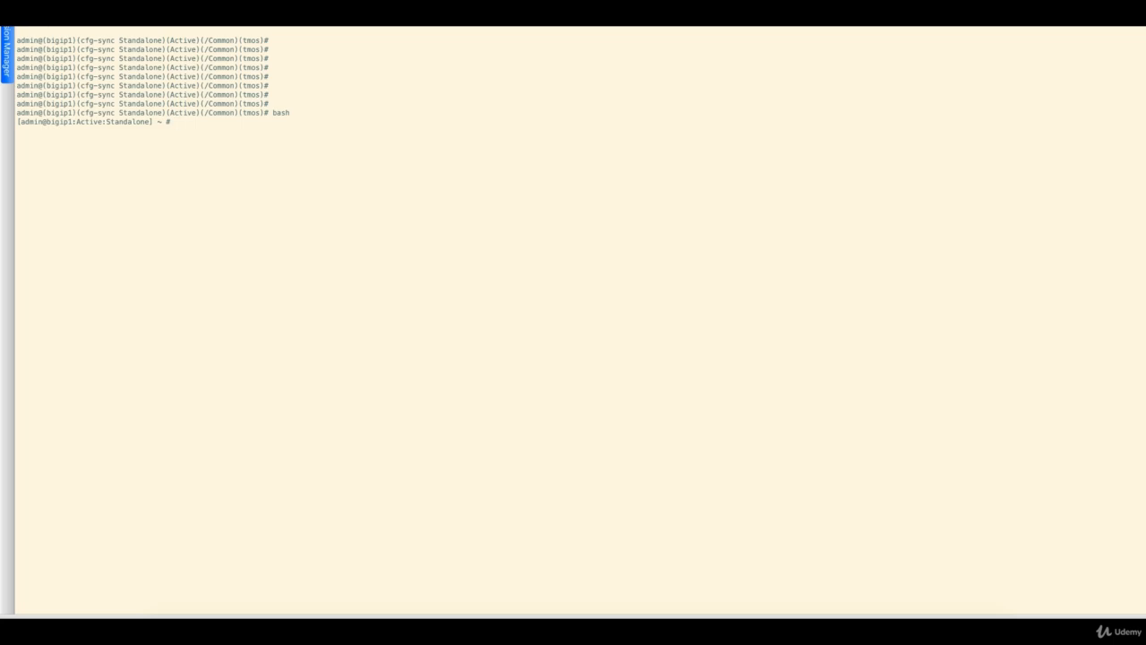
pyautogui.write('tmsh')
pyautogui.press('Return')
pyautogui.press('Return')
pyautogui.press('Return')
pyautogui.press('Return')
pyautogui.press('Return')
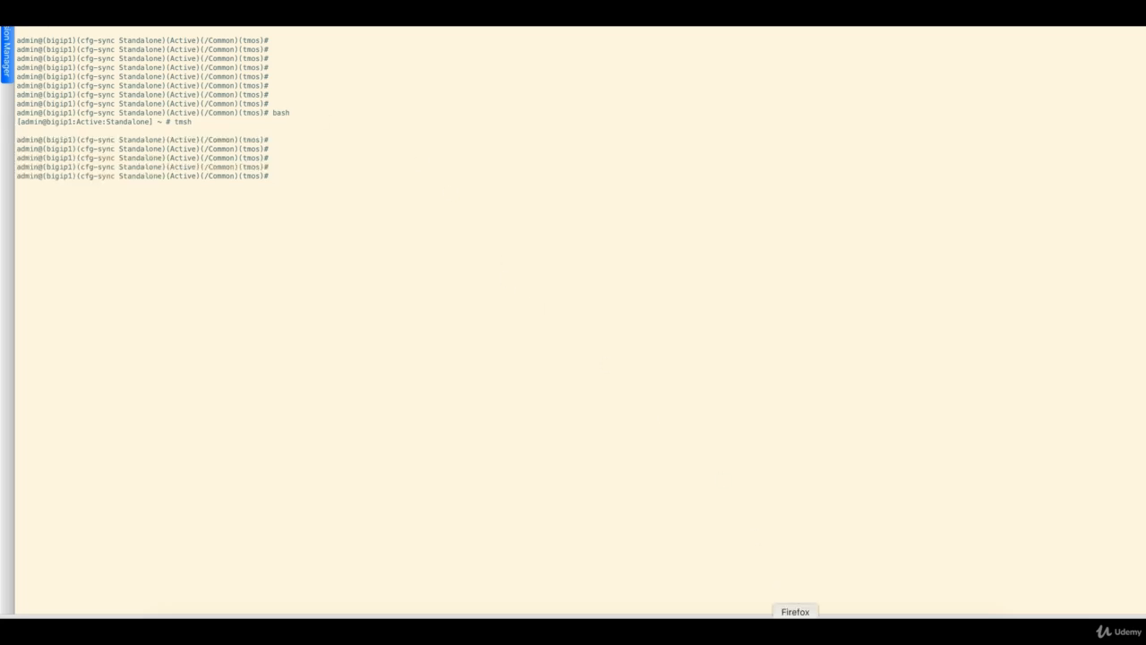
pyautogui.click(794, 613)
pyautogui.click(352, 377)
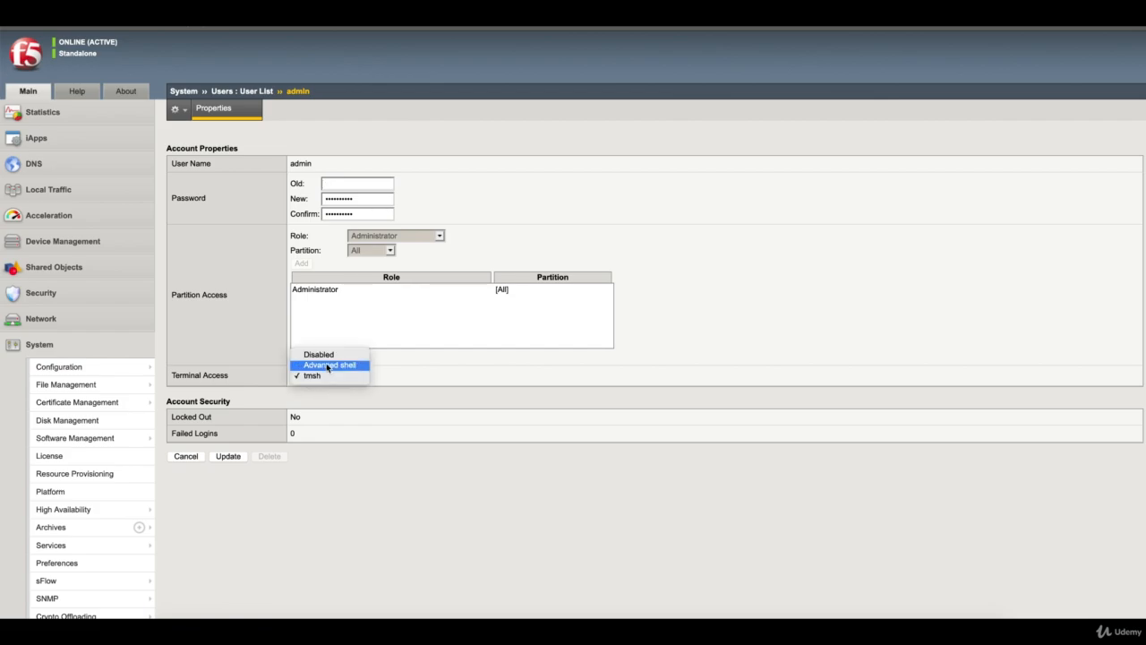
pyautogui.click(230, 375)
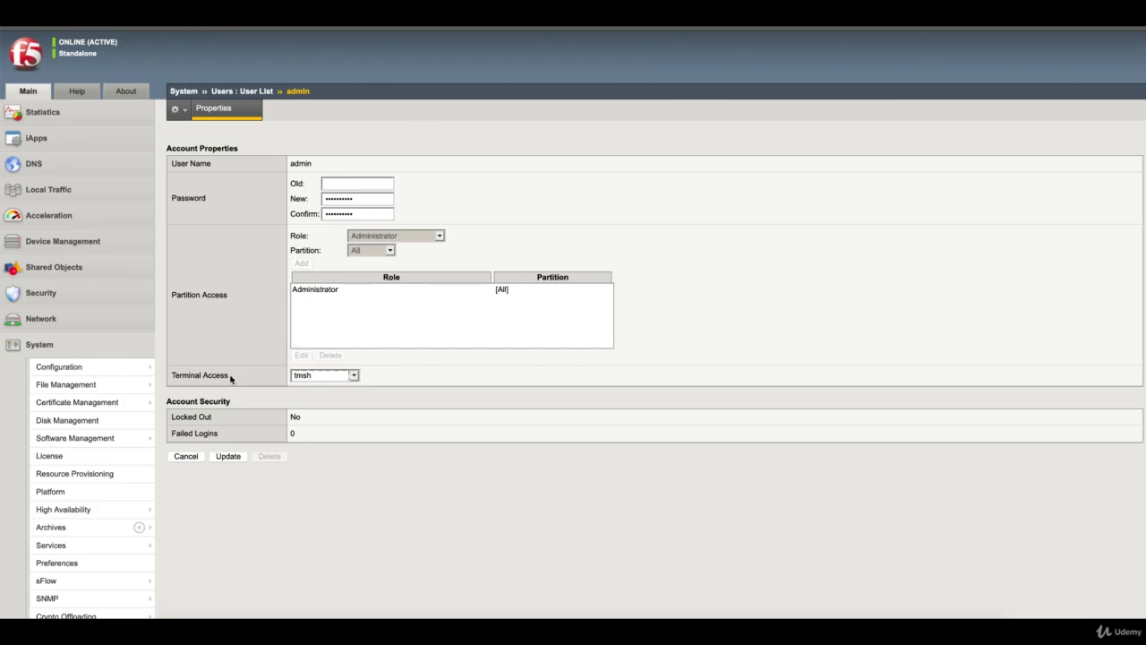
pyautogui.click(318, 377)
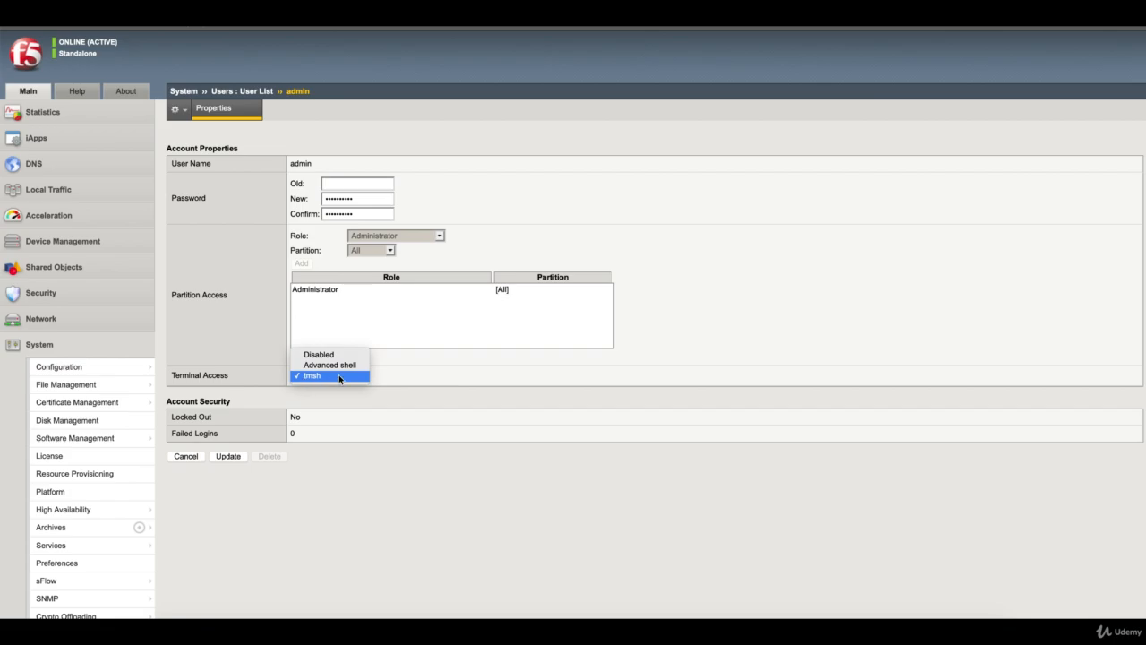
pyautogui.click(420, 368)
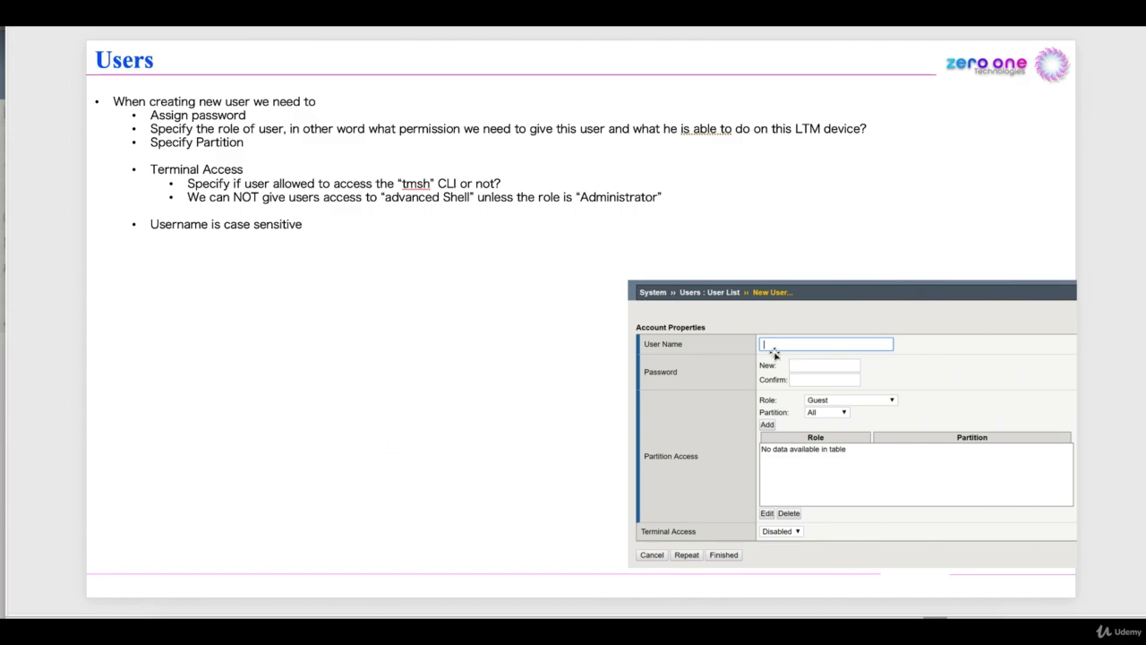
pyautogui.click(795, 611)
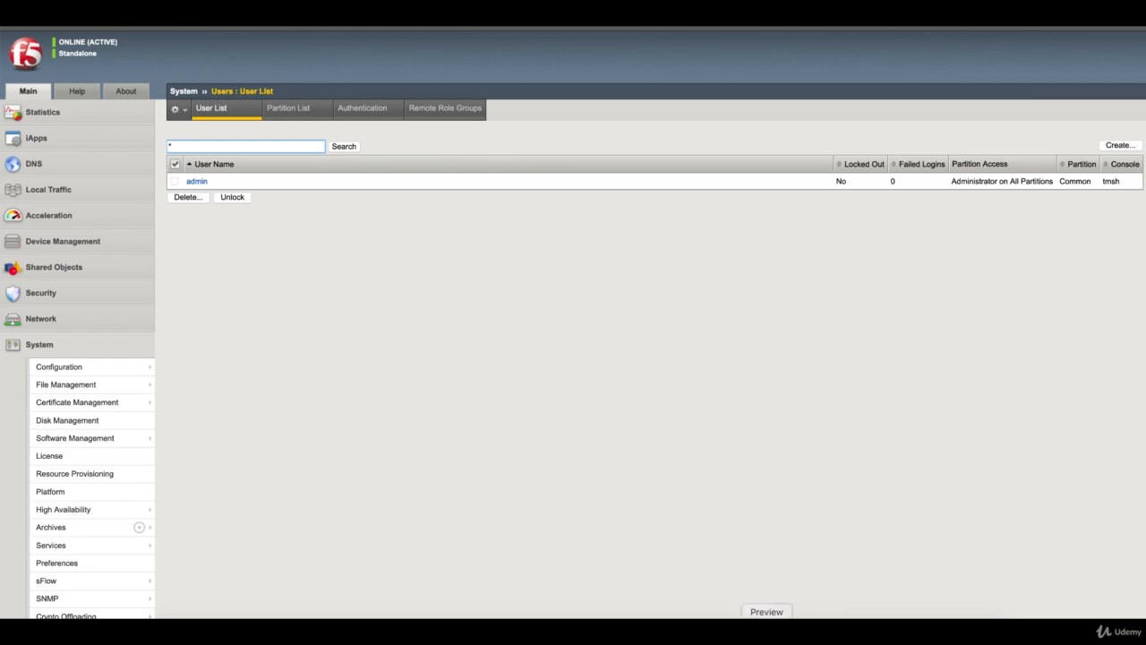
pyautogui.click(737, 632)
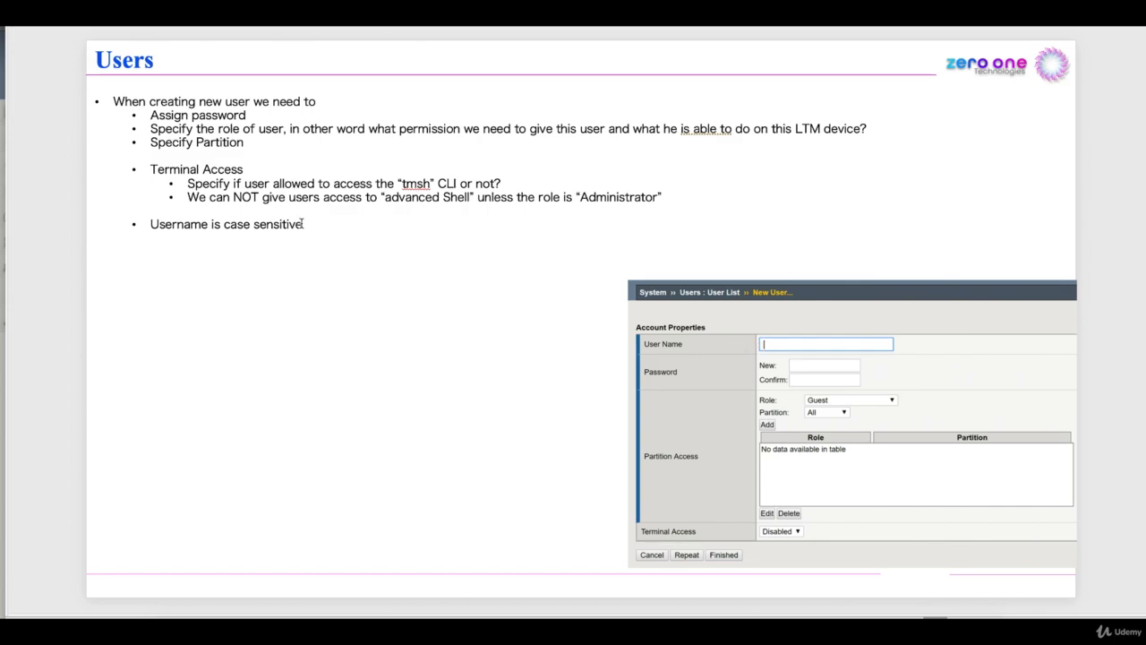
pyautogui.moveTo(303, 225); pyautogui.dragTo(164, 224)
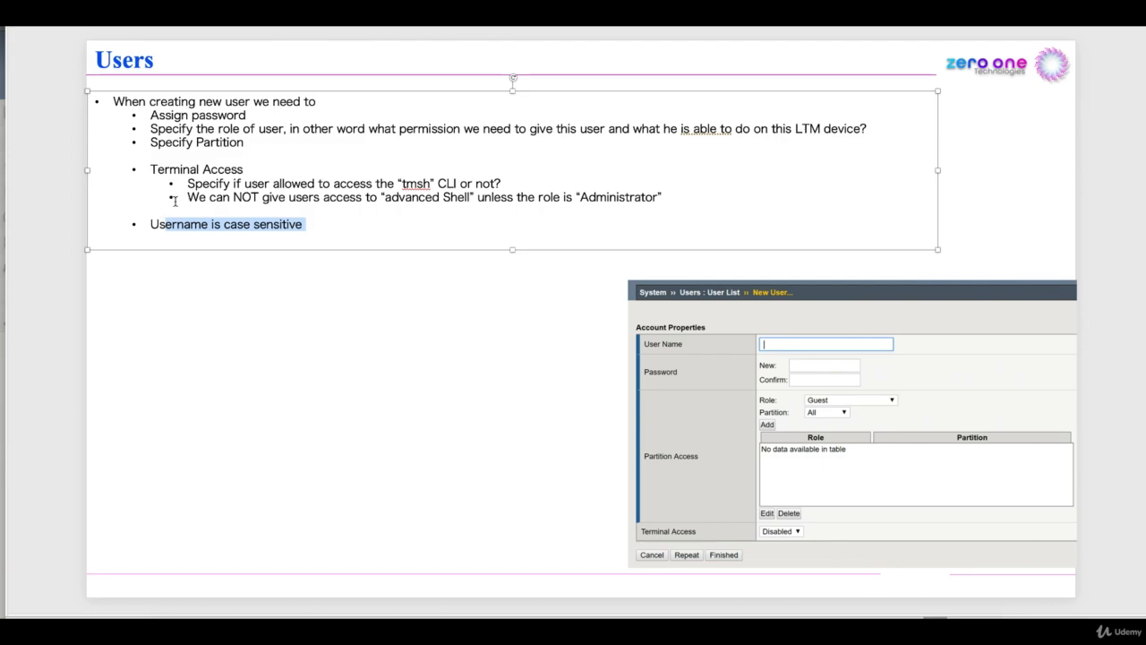
pyautogui.click(221, 276)
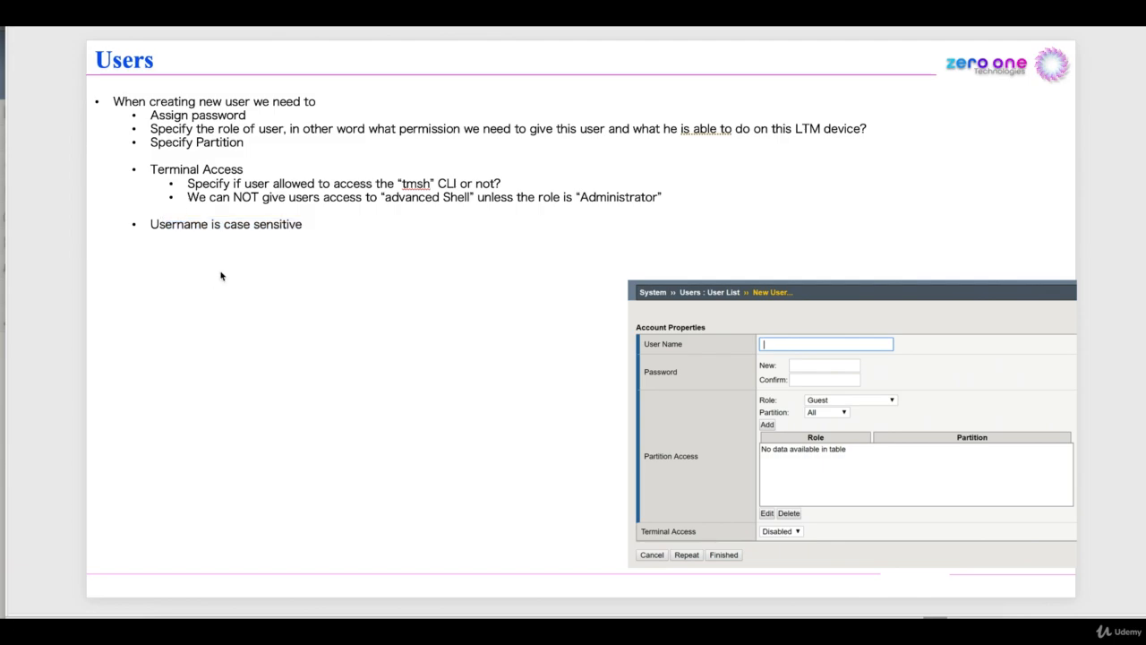
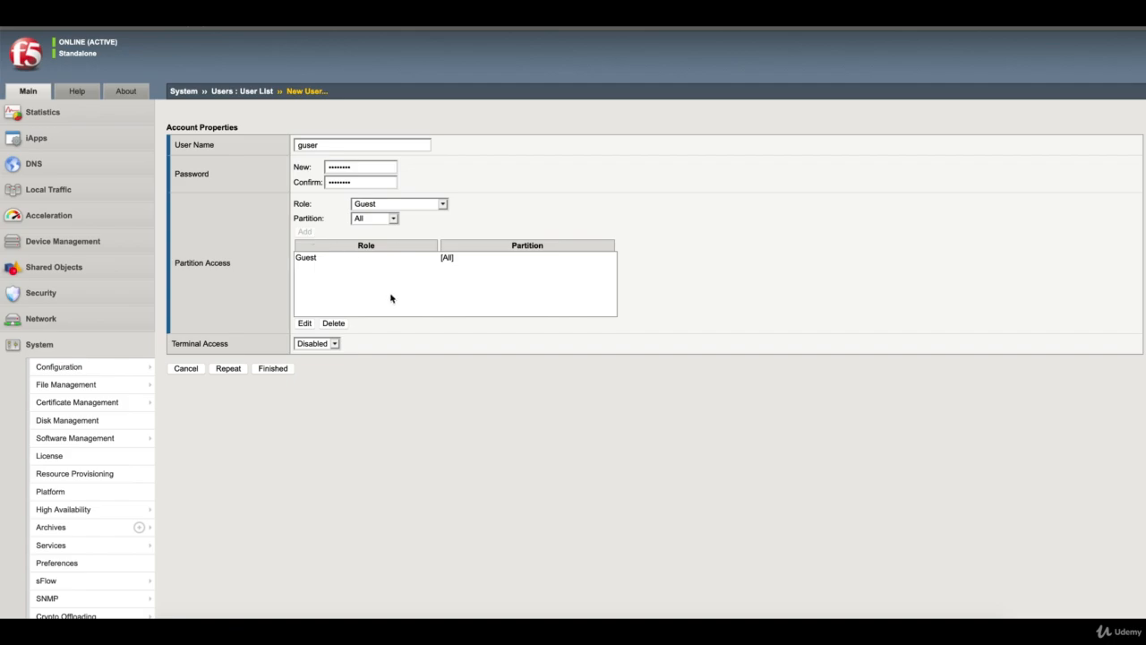
# Give guser tmsh terminal access and finish creating the Guest-role account
pyautogui.click(333, 344)
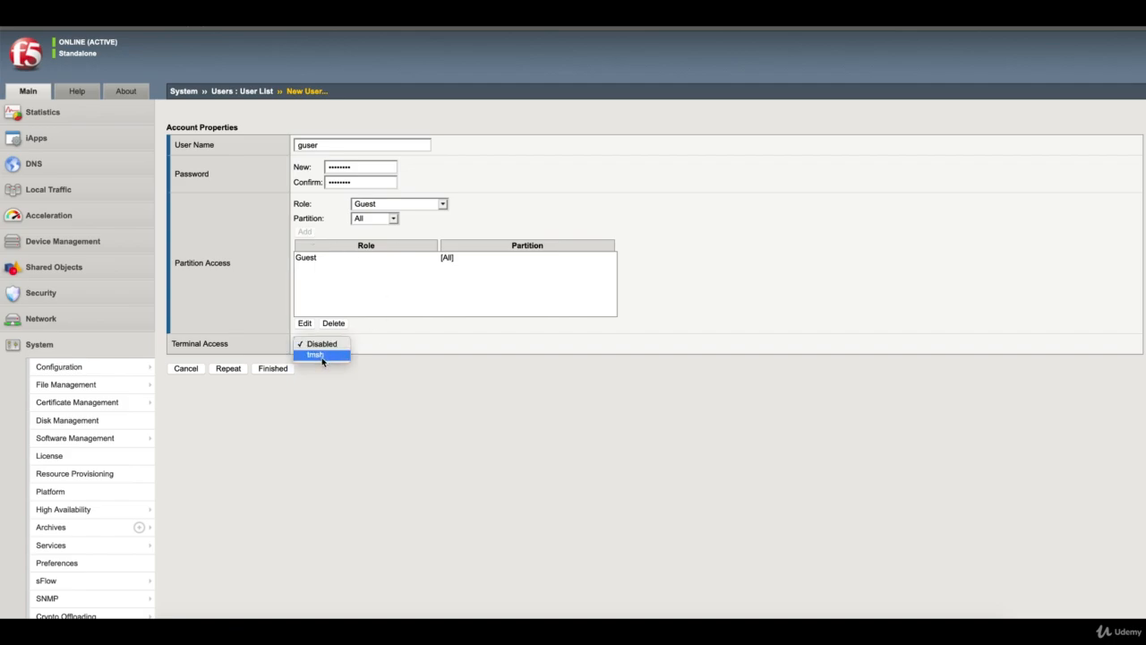
pyautogui.click(323, 355)
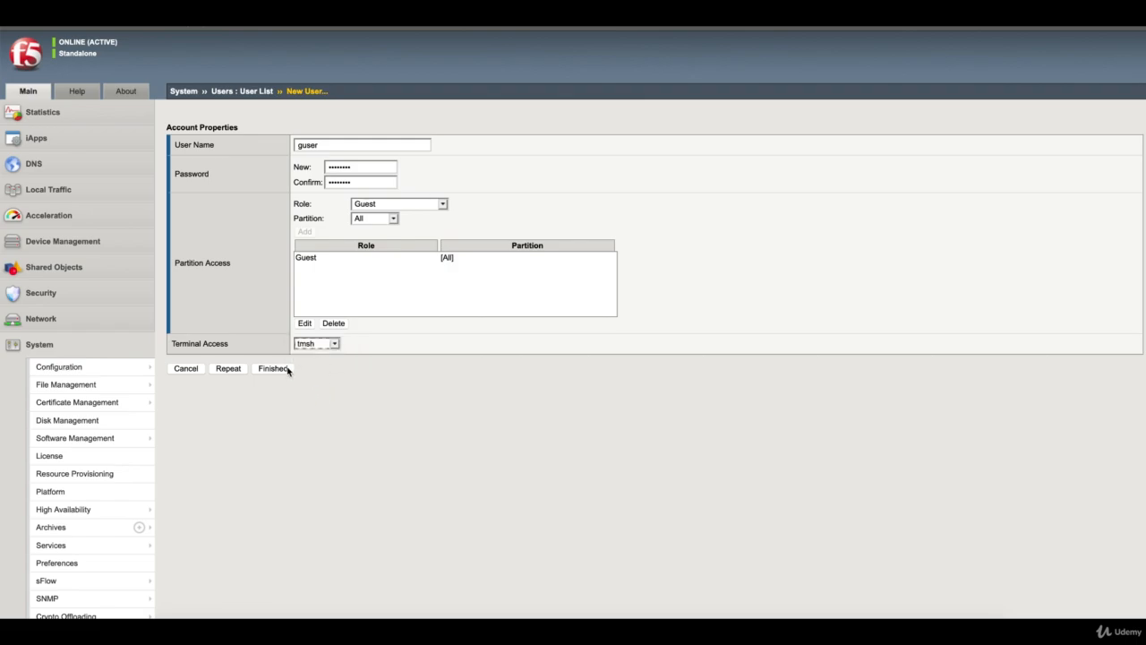
pyautogui.click(287, 368)
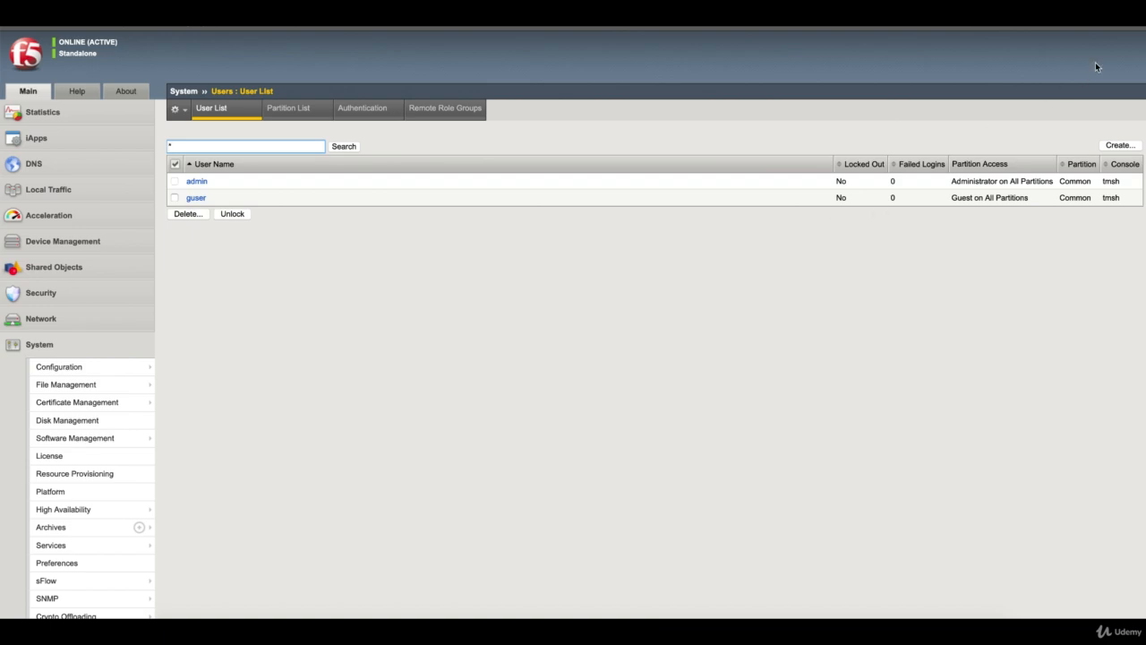
# Open a Firefox private window and load the BIG-IP login page at 192.168.0.111
pyautogui.click(1141, 17)
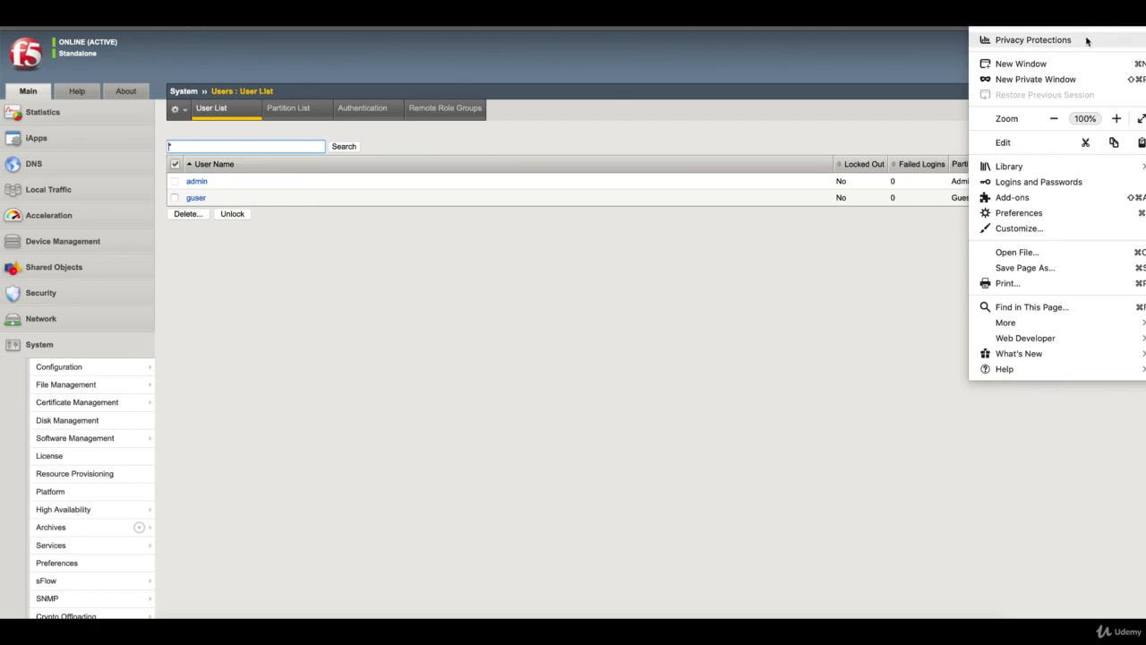
pyautogui.click(1044, 79)
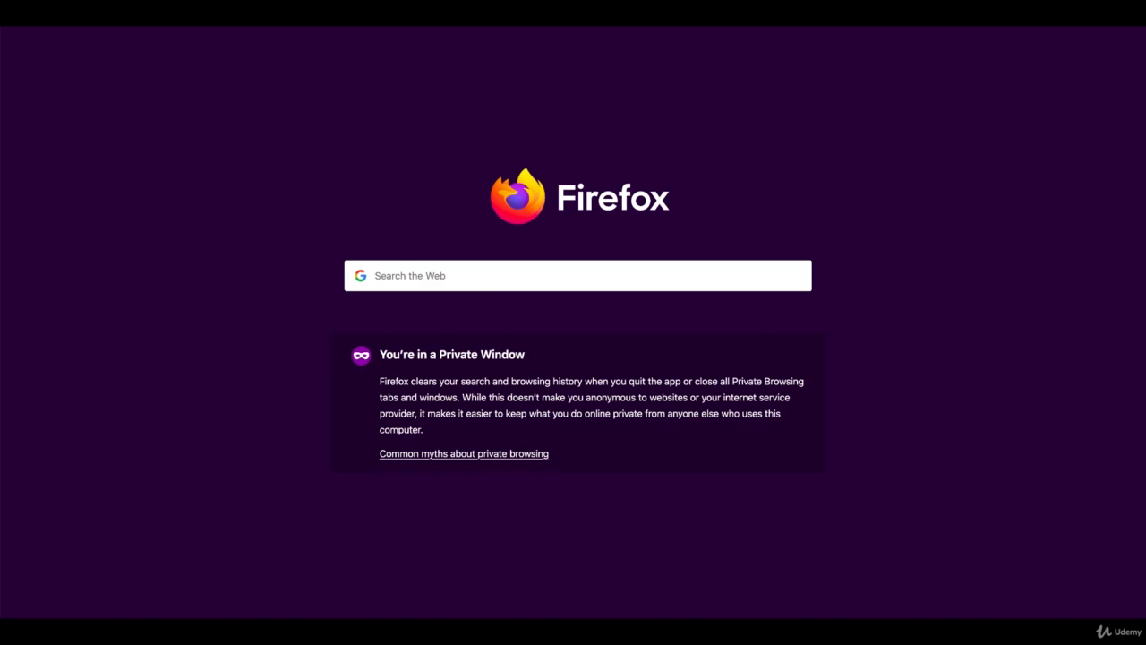
pyautogui.write('192')
pyautogui.press('Return')
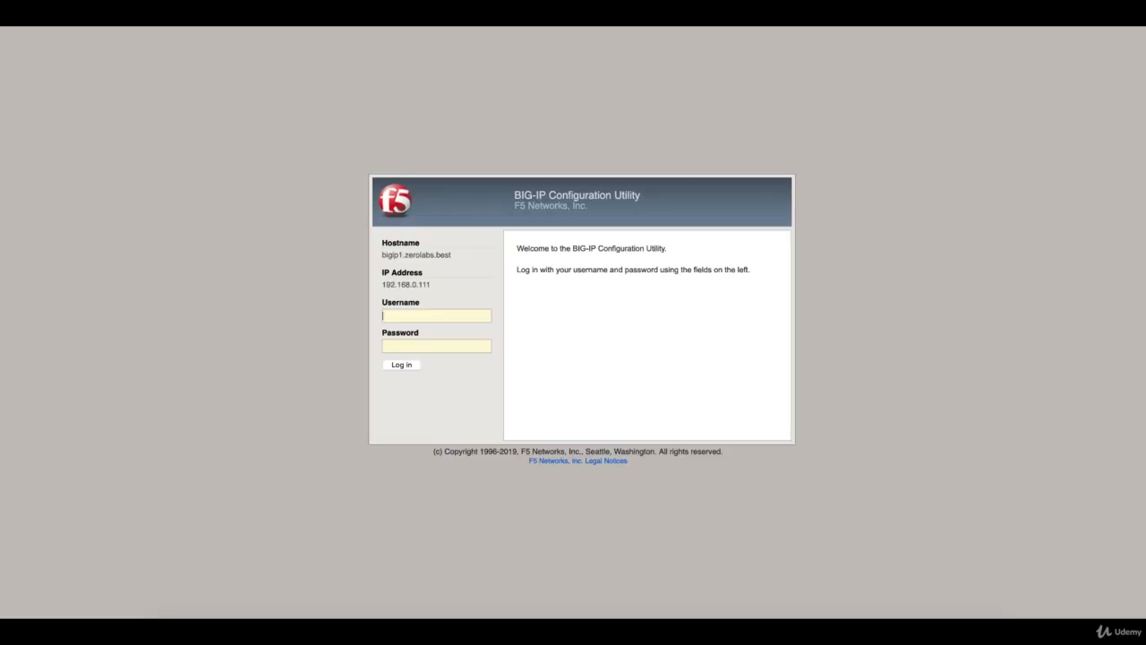
# Sign in as guser with its password
pyautogui.click(413, 317)
pyautogui.write('guser••••••••')
pyautogui.press('Return')
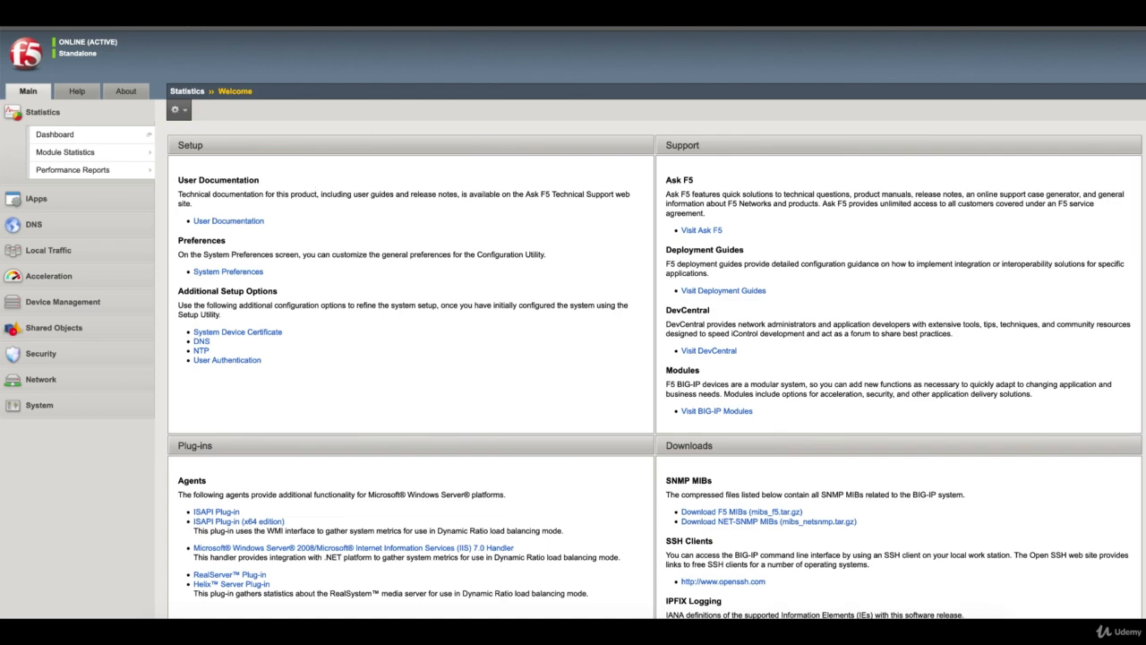
# As guser, view the Local Traffic Node List (Node_81–Node_83), highlight the Guest role, and log out
pyautogui.scroll(2, 247, 40)
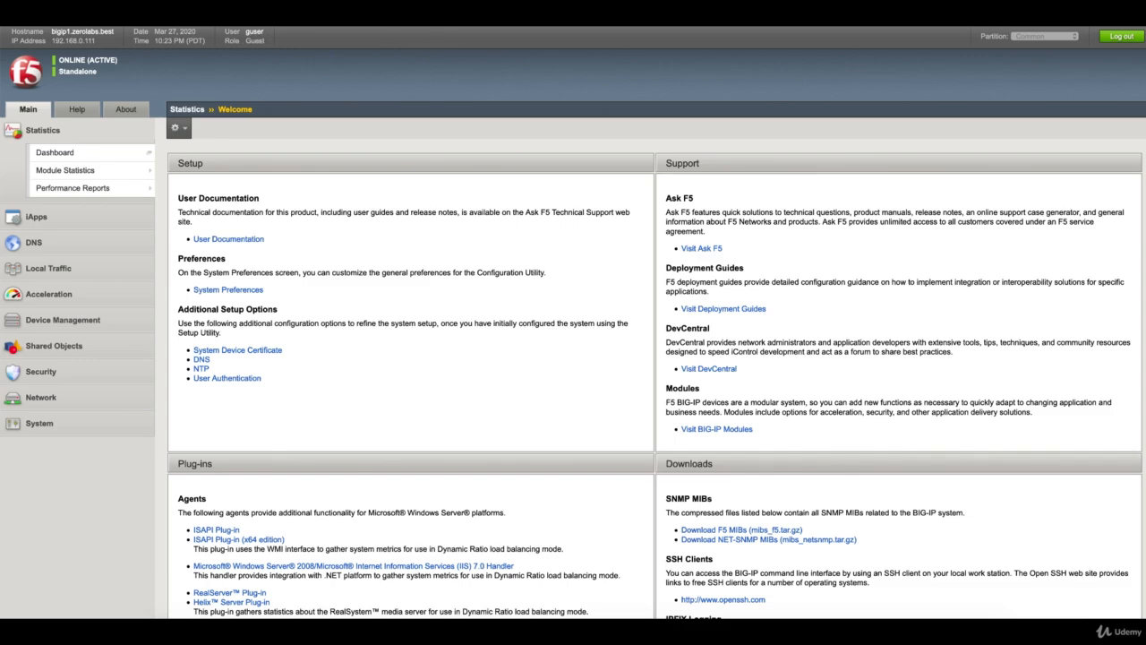
pyautogui.scroll(-1, 353, 172)
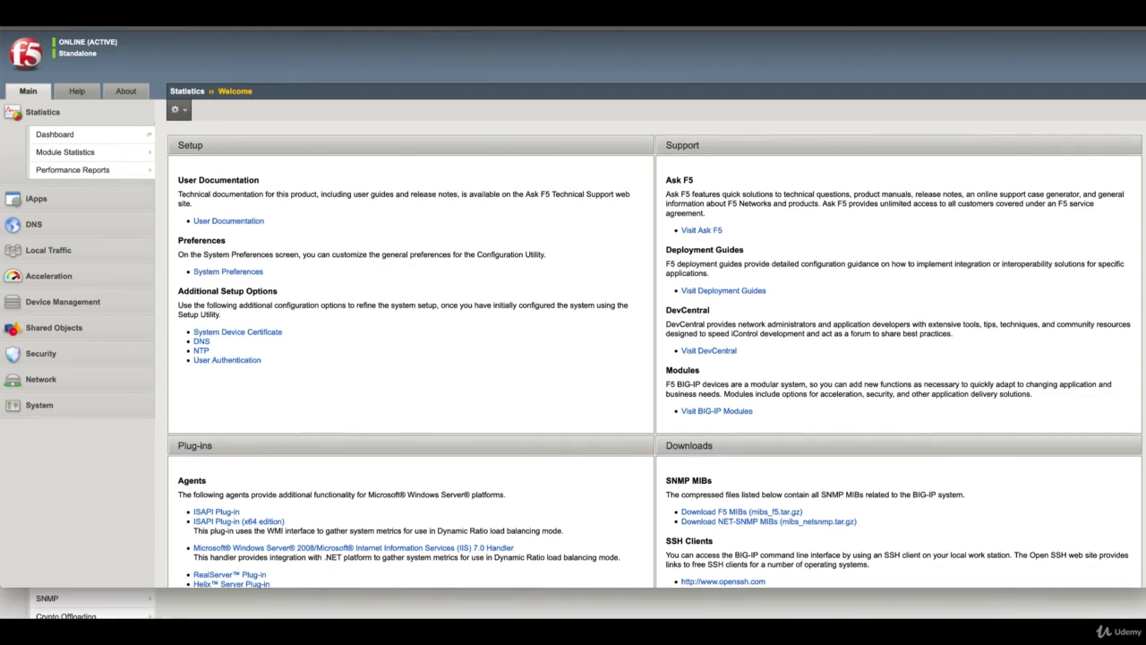
pyautogui.click(64, 251)
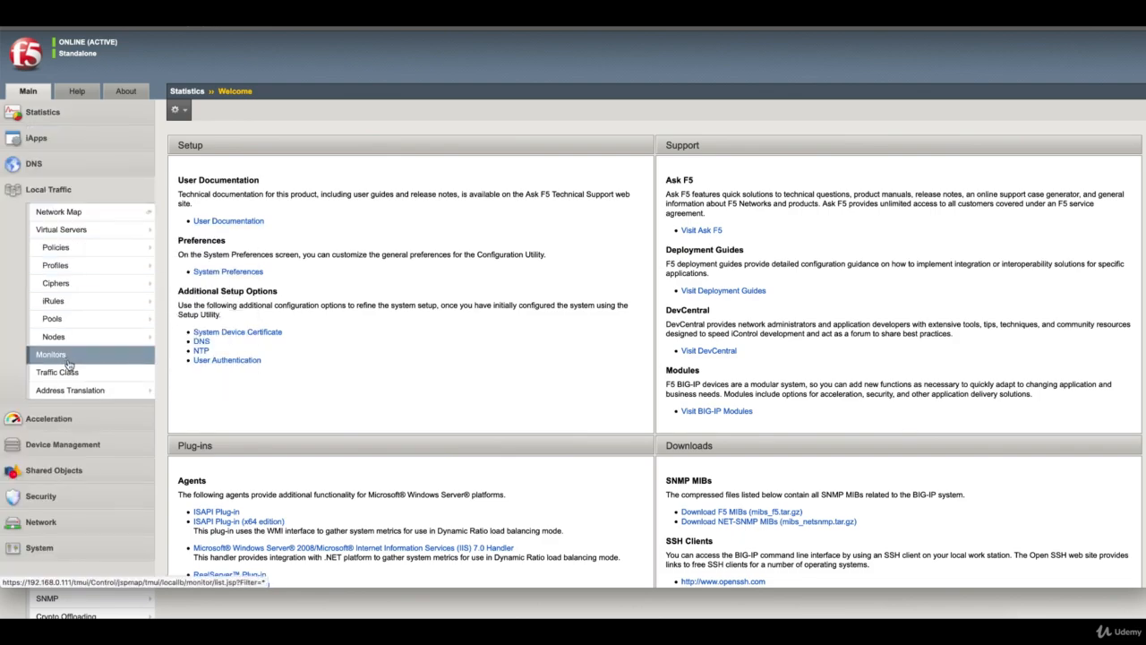
pyautogui.moveTo(82, 343)
pyautogui.click(182, 338)
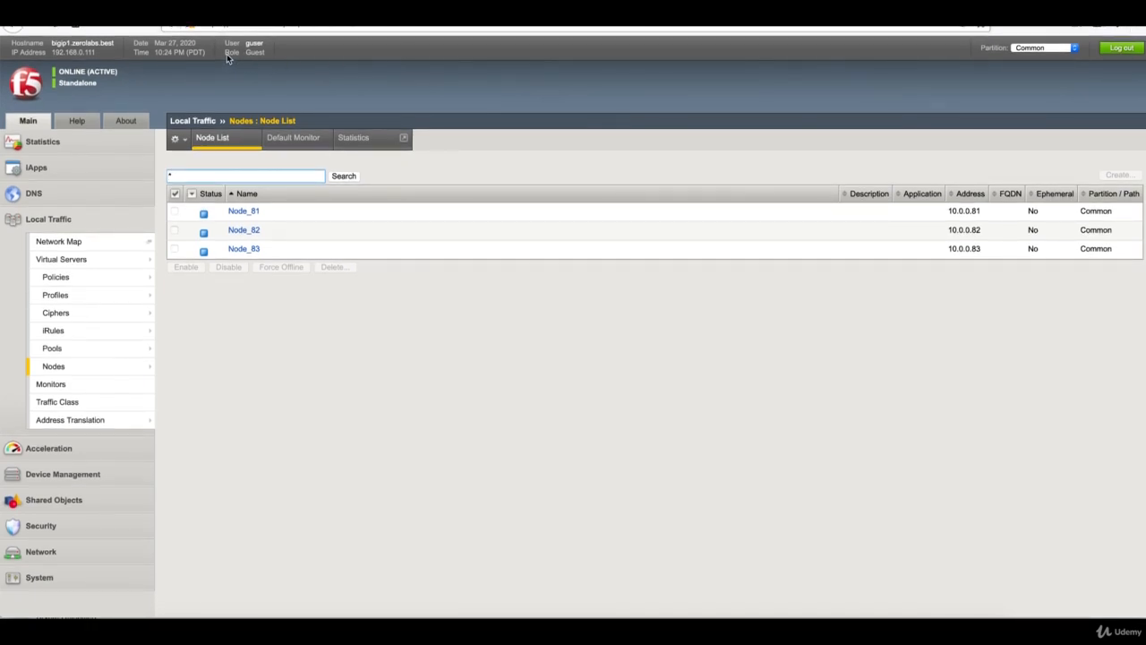
pyautogui.moveTo(228, 53); pyautogui.dragTo(267, 51)
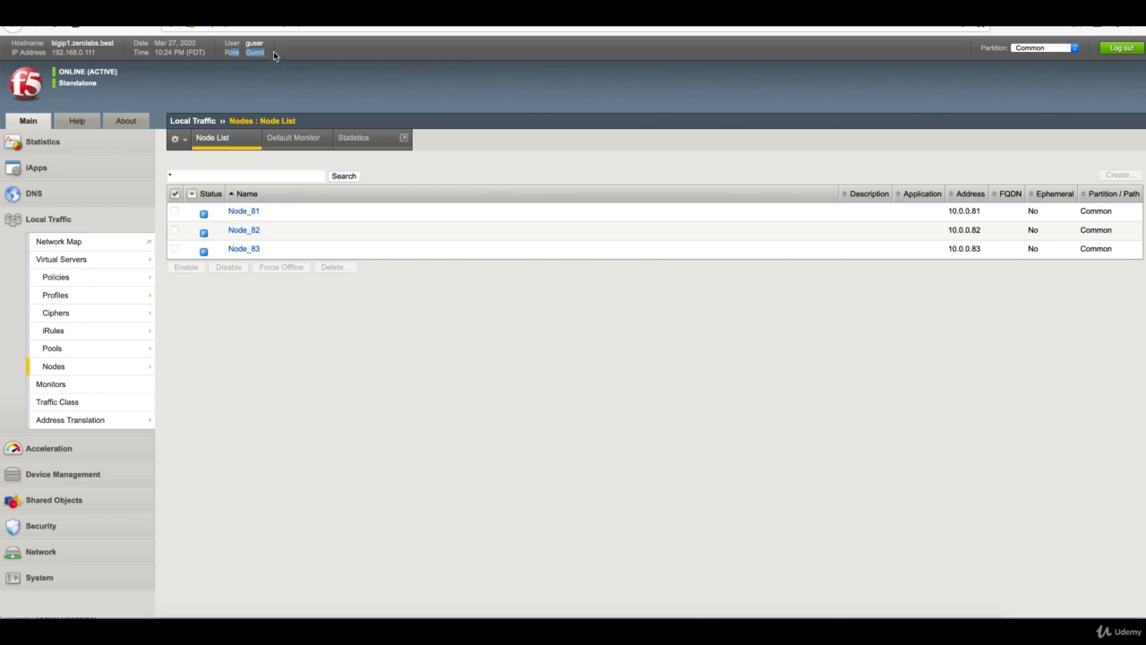
pyautogui.click(1125, 50)
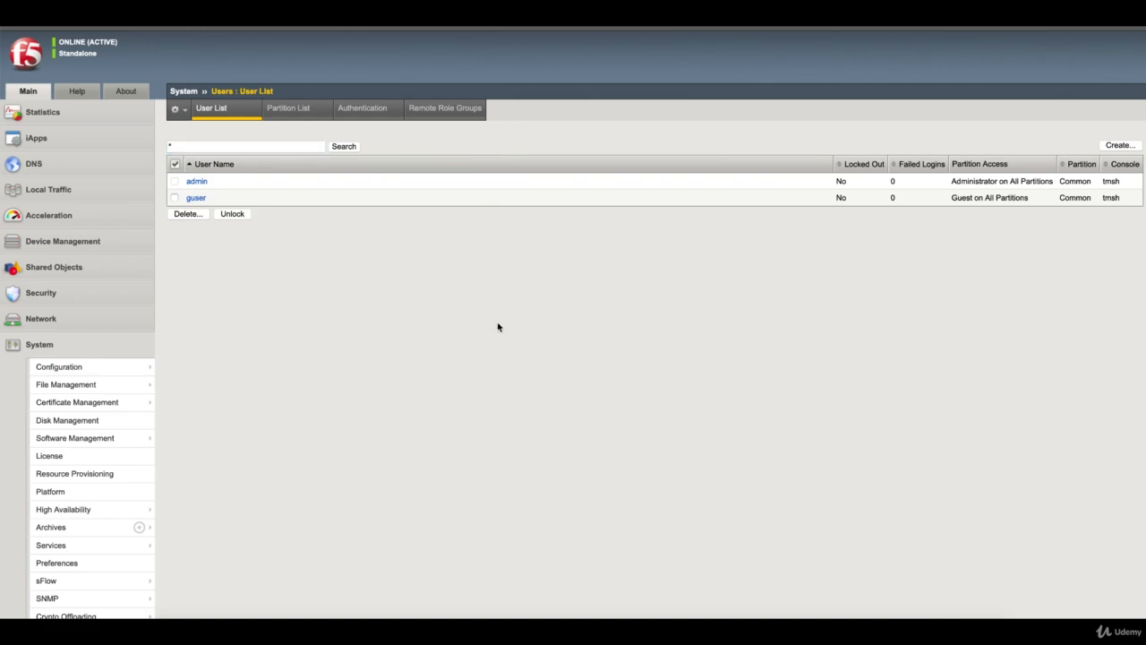
# In SecureCRT, disconnect the current admin SSH session
pyautogui.click(829, 617)
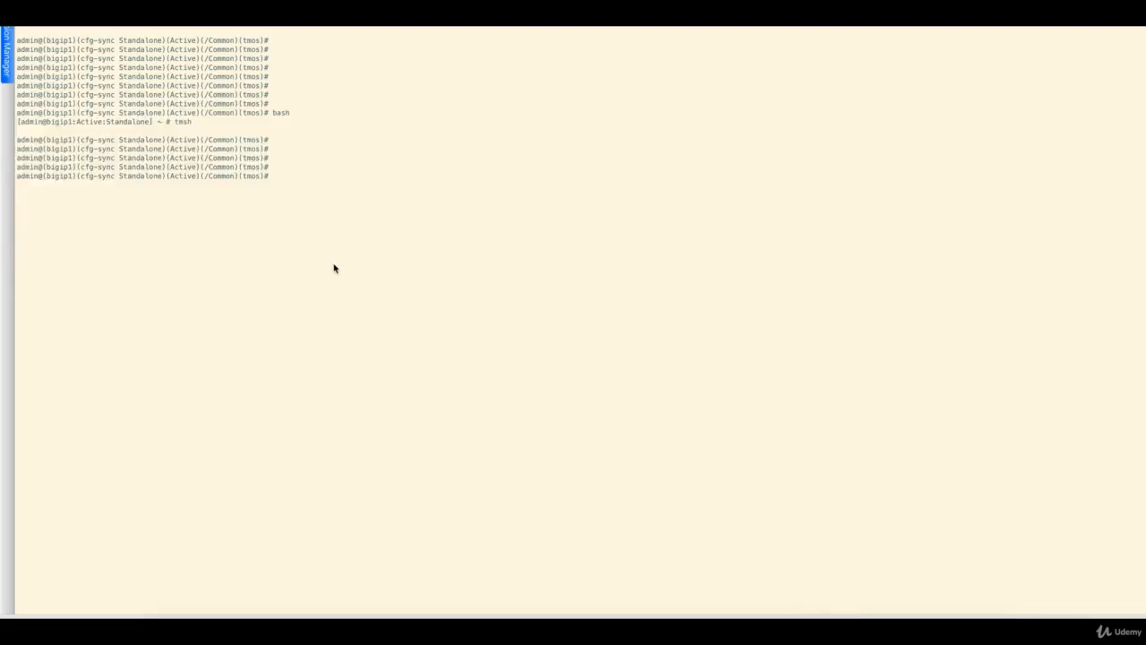
pyautogui.rightClick(53, 21)
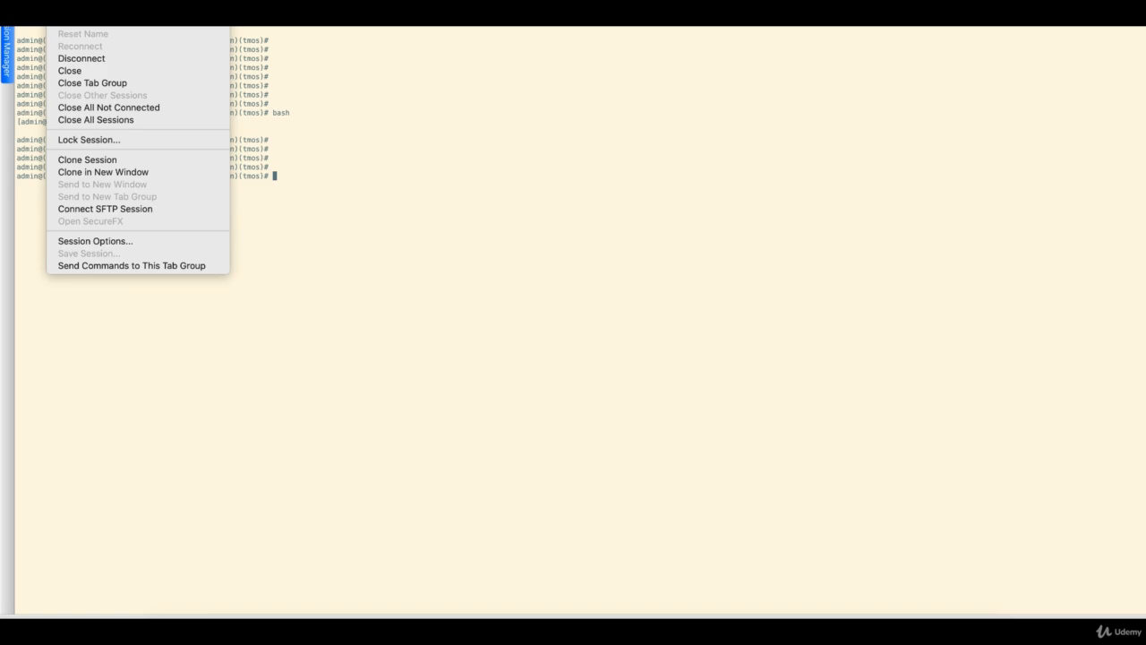
pyautogui.click(93, 59)
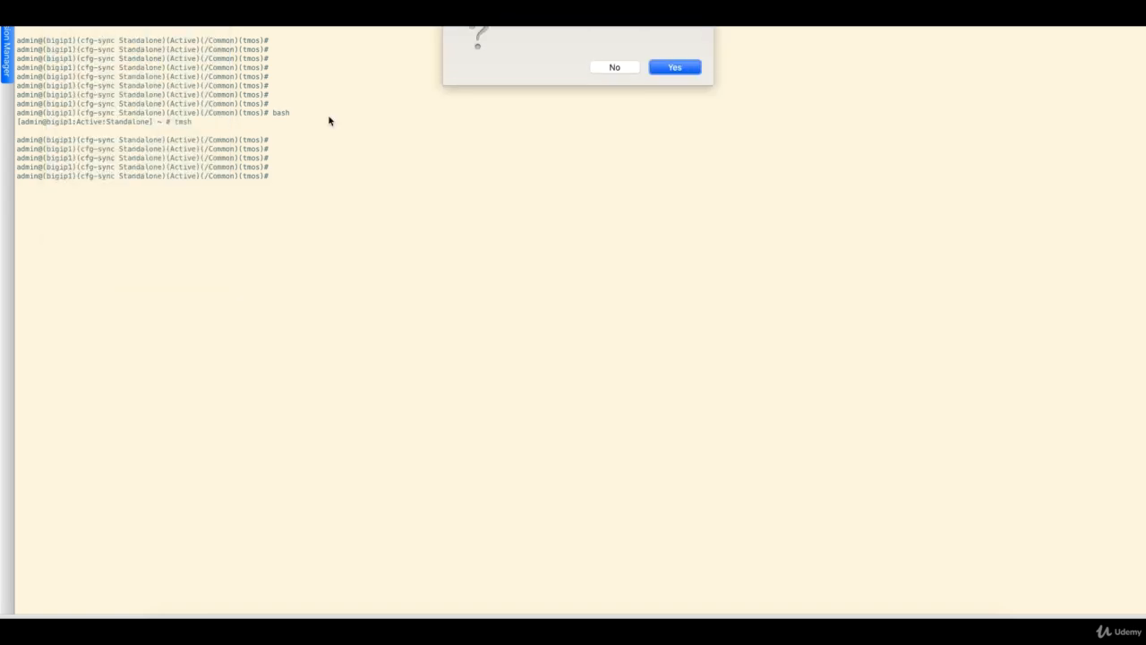
pyautogui.click(688, 67)
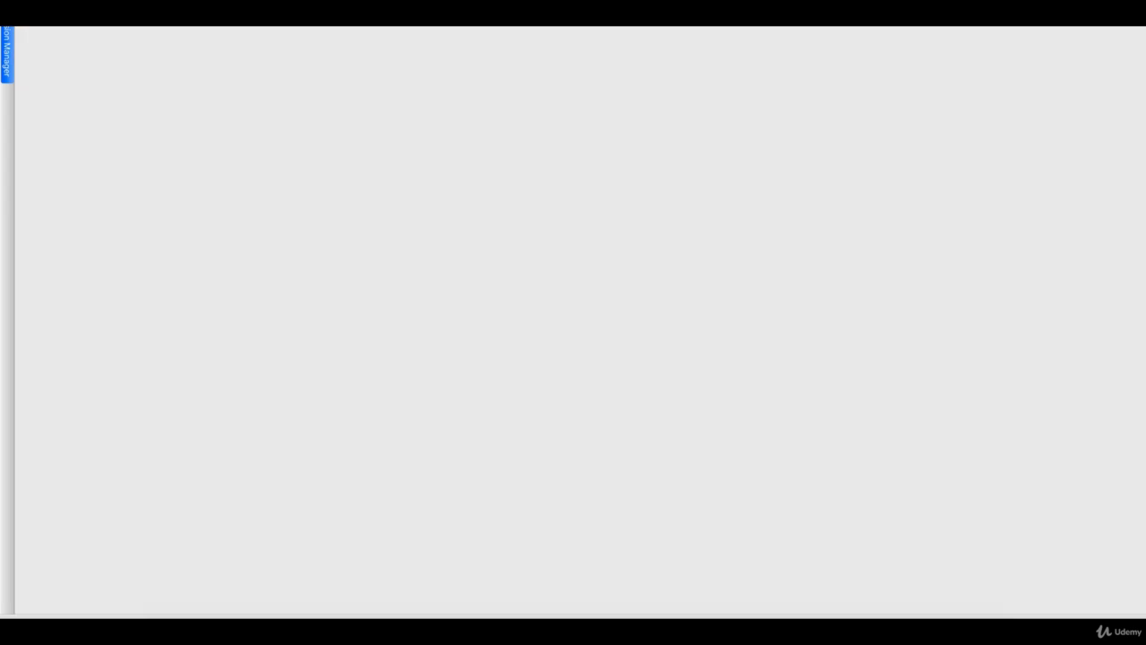
# Reconnect to the 192.168.0.111 session and log in as guser with its password
pyautogui.click(8, 37)
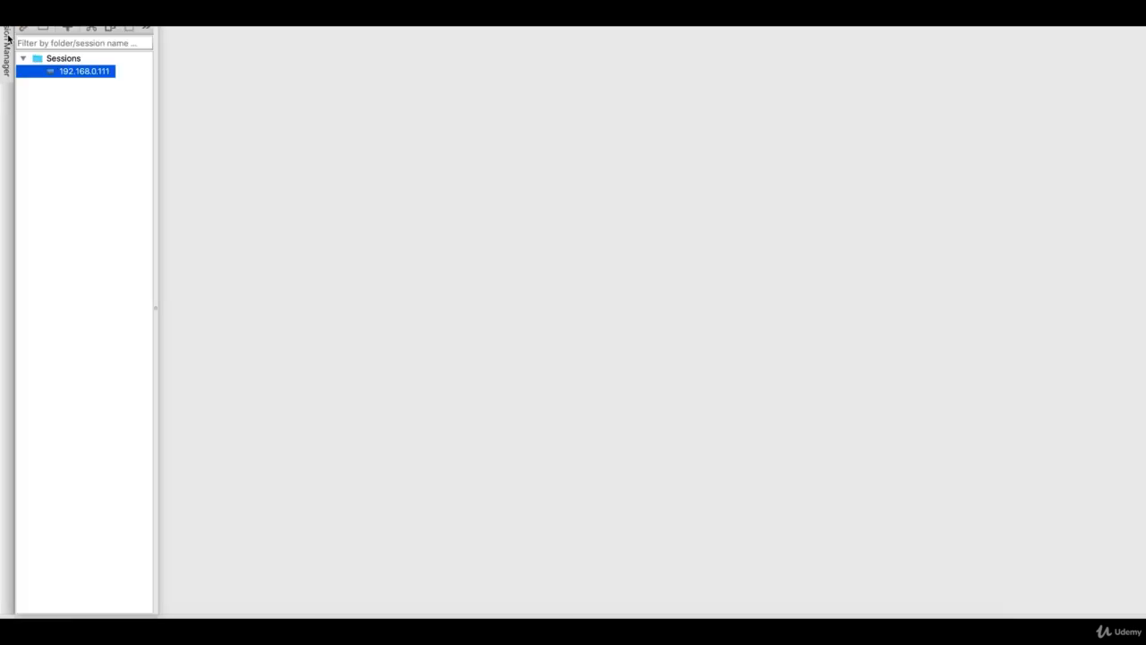
pyautogui.doubleClick(84, 71)
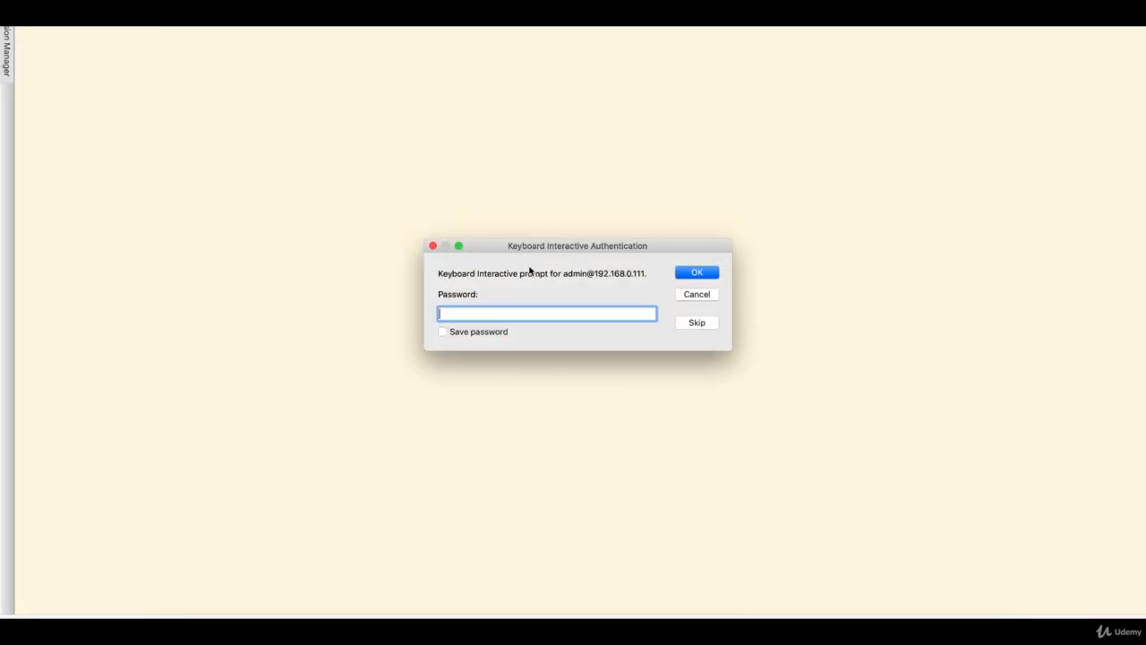
pyautogui.press('Escape')
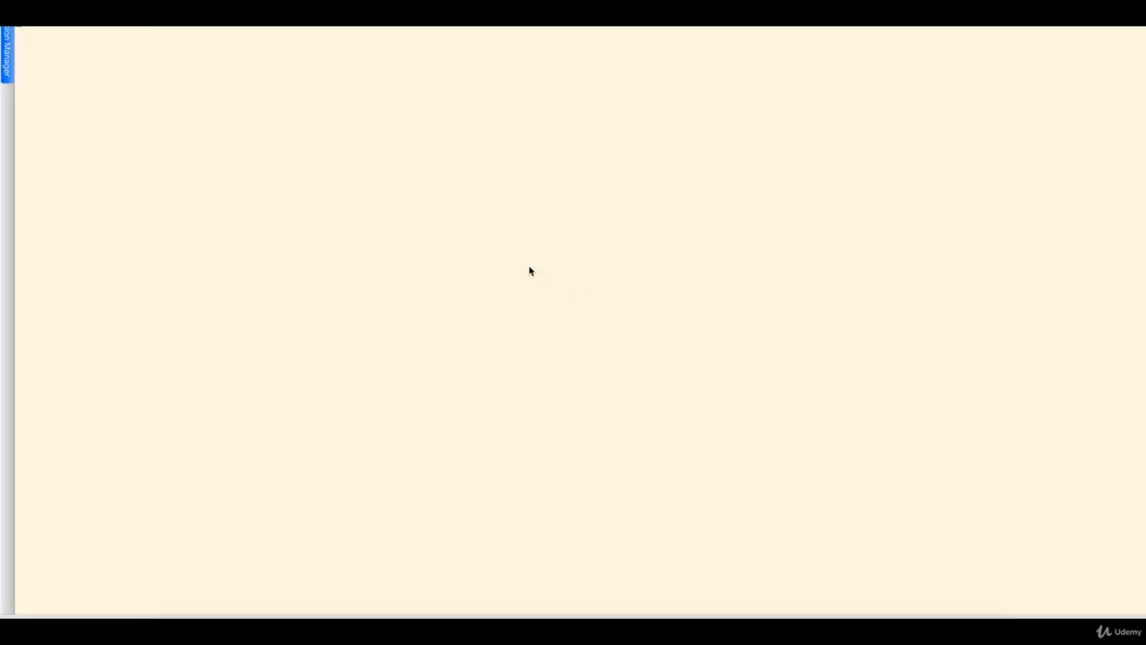
pyautogui.press('Return')
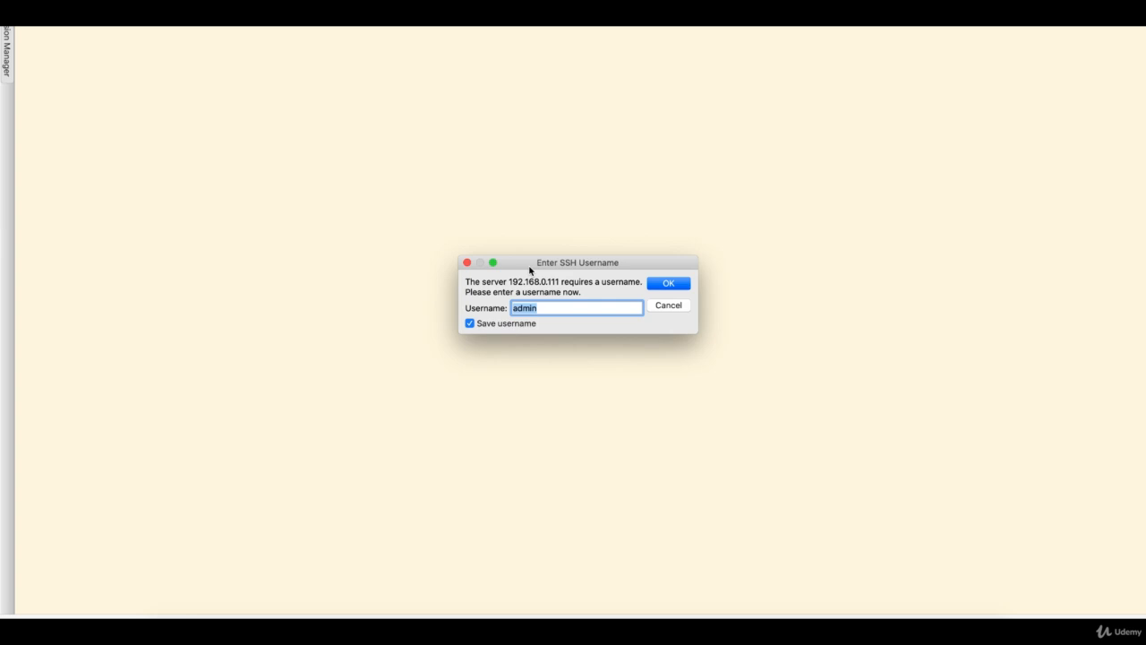
pyautogui.write('guser')
pyautogui.press('Return')
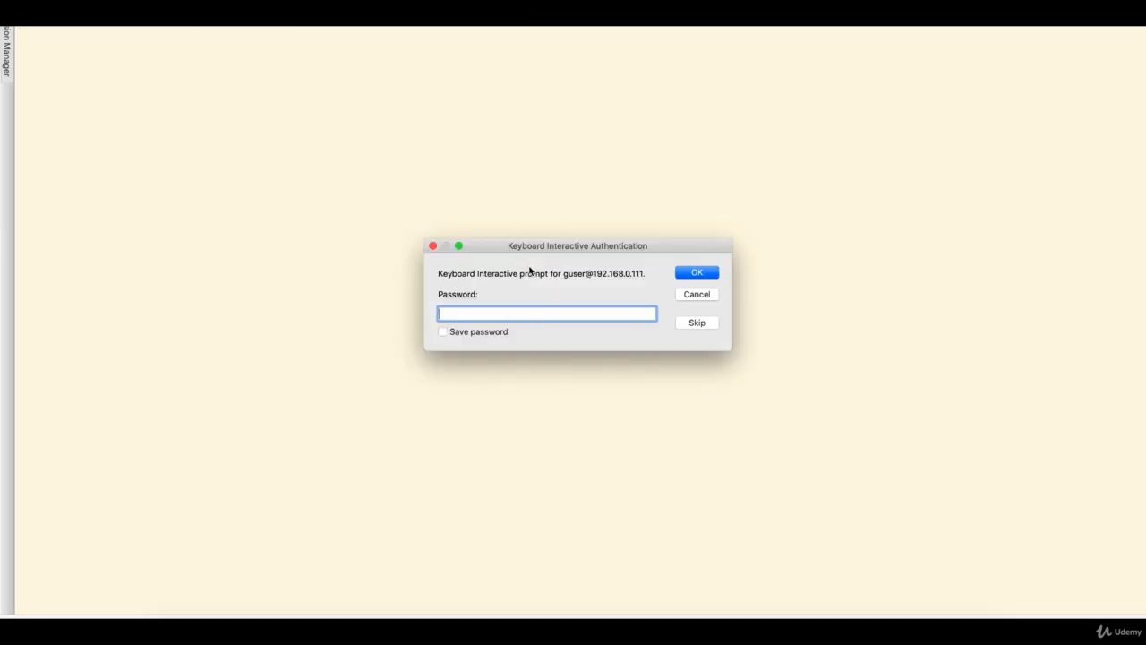
pyautogui.write('••••••••')
pyautogui.press('Return')
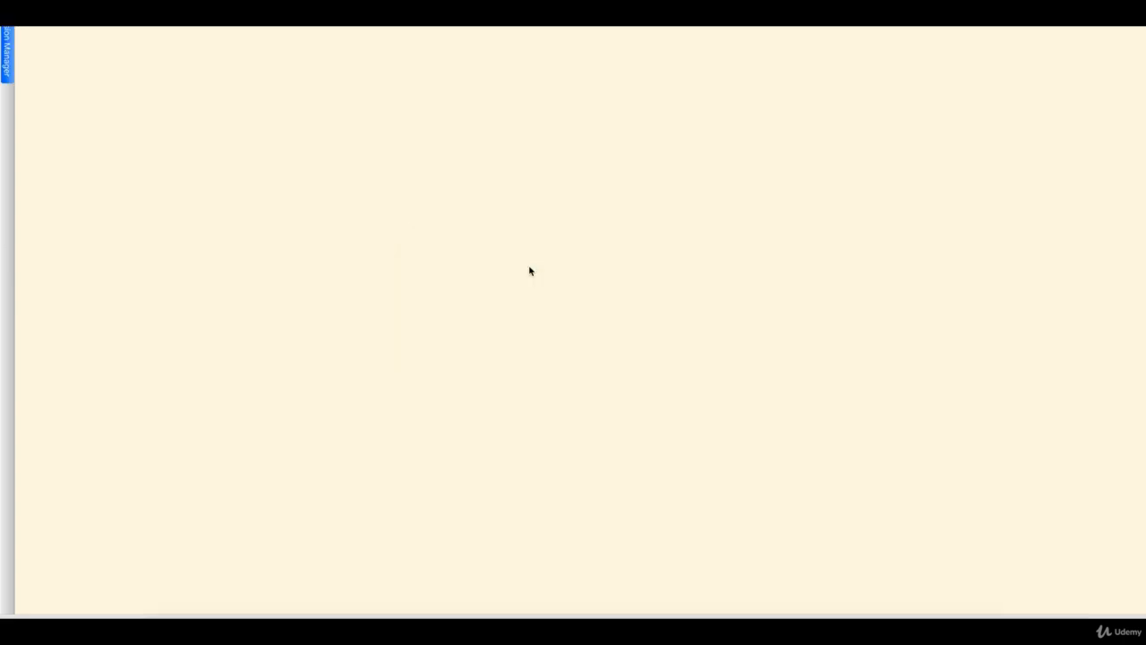
pyautogui.press('Return')
pyautogui.press('Return')
pyautogui.press('Return')
pyautogui.press('Return')
pyautogui.press('Return')
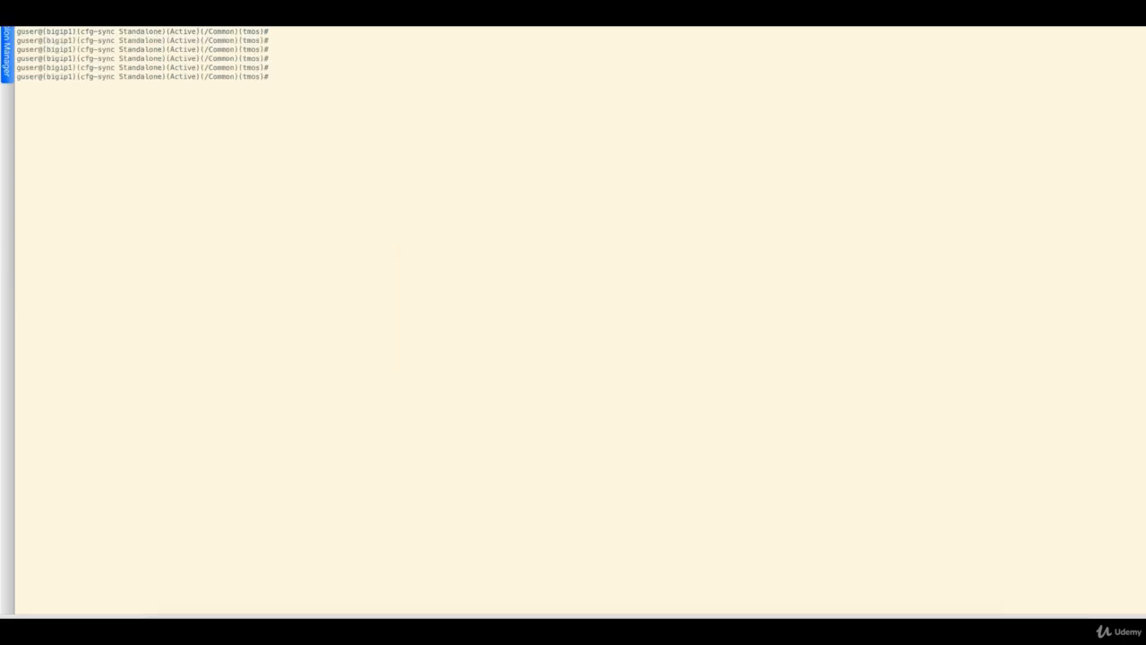
# Run 'list /ltm pool' showing Pool_WA1, then try 'create /ltm pool test' and hit a syntax error
pyautogui.press('Return')
pyautogui.press('Return')
pyautogui.press('Return')
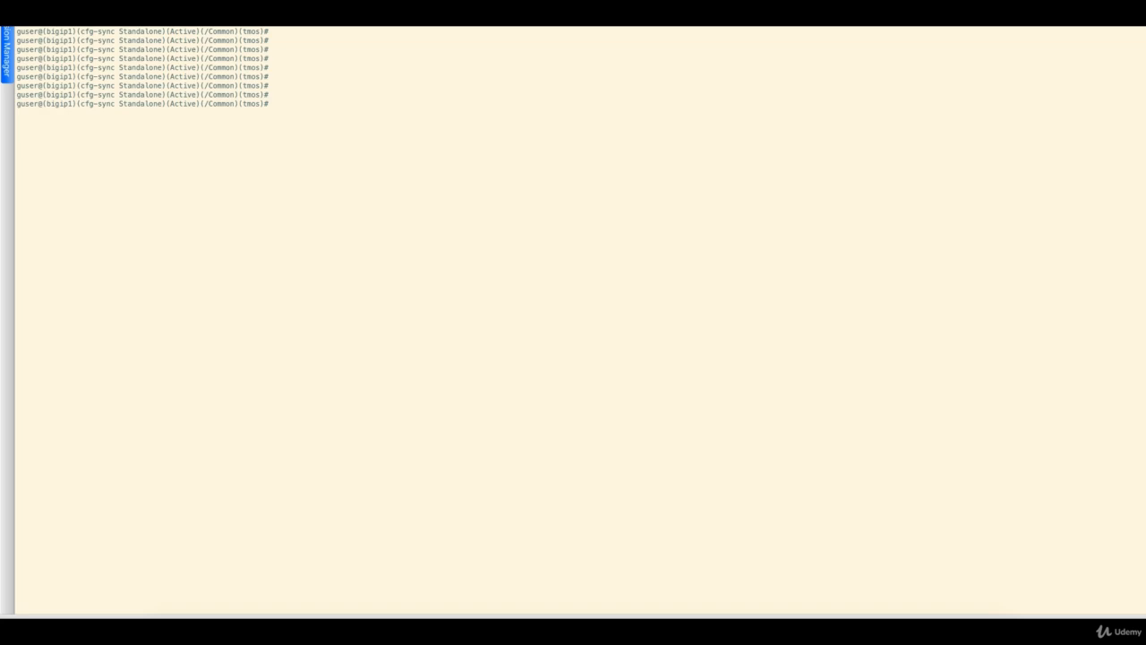
pyautogui.write('list /ltm pool')
pyautogui.press('Return')
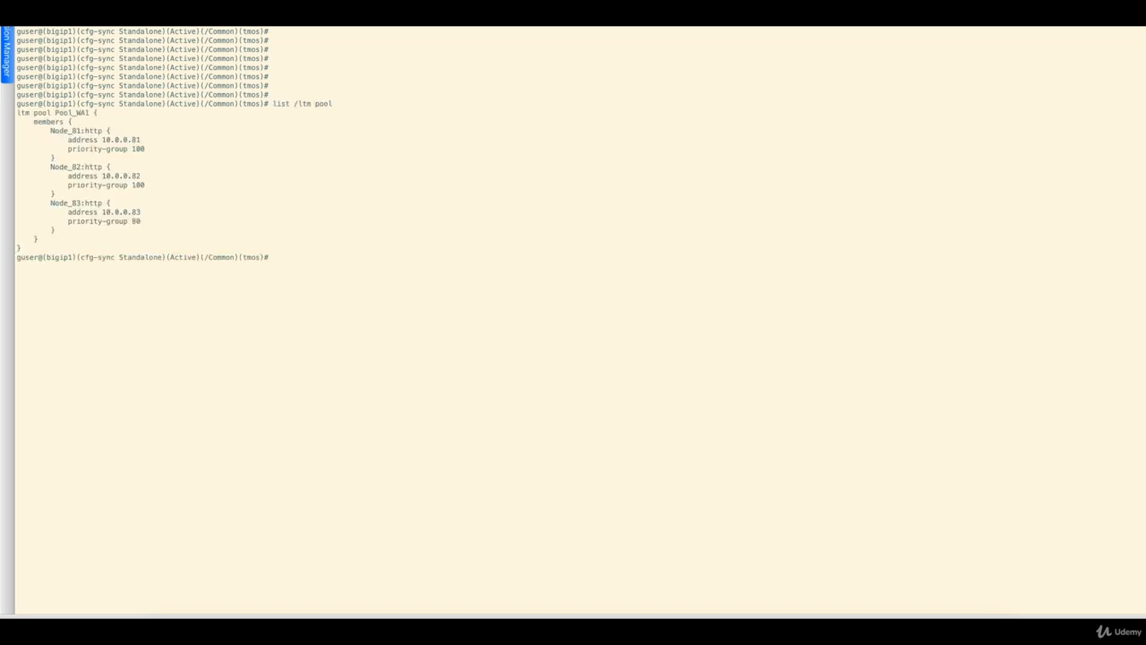
pyautogui.press('Return')
pyautogui.press('Return')
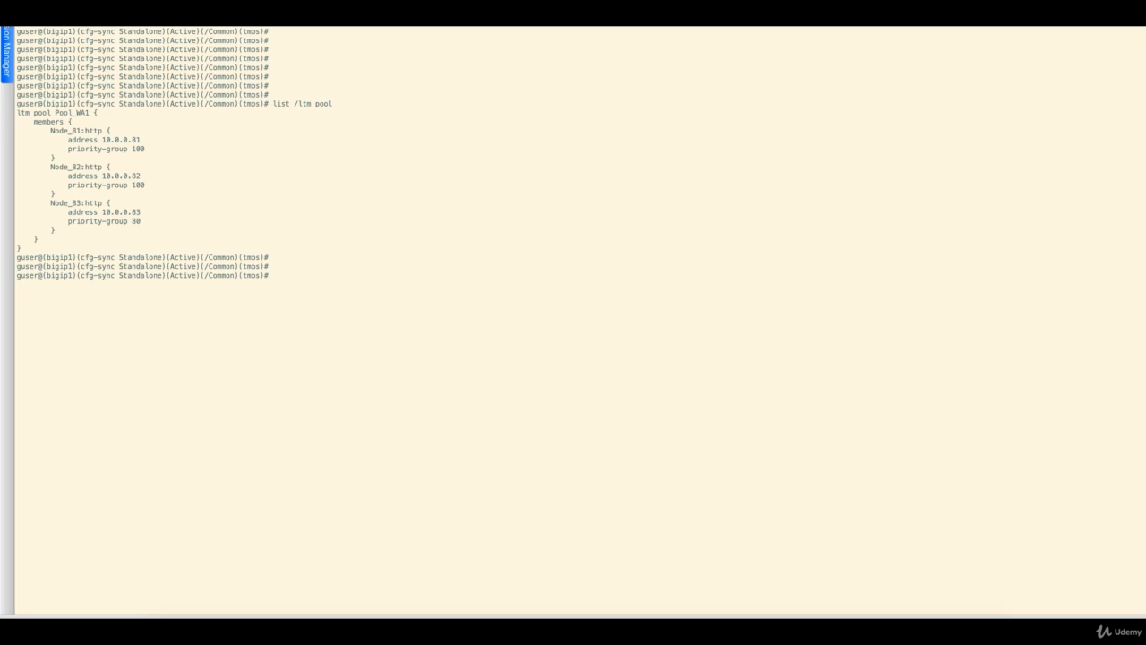
pyautogui.write('create /ltm pool test')
pyautogui.press('Return')
pyautogui.press('Return')
pyautogui.press('Return')
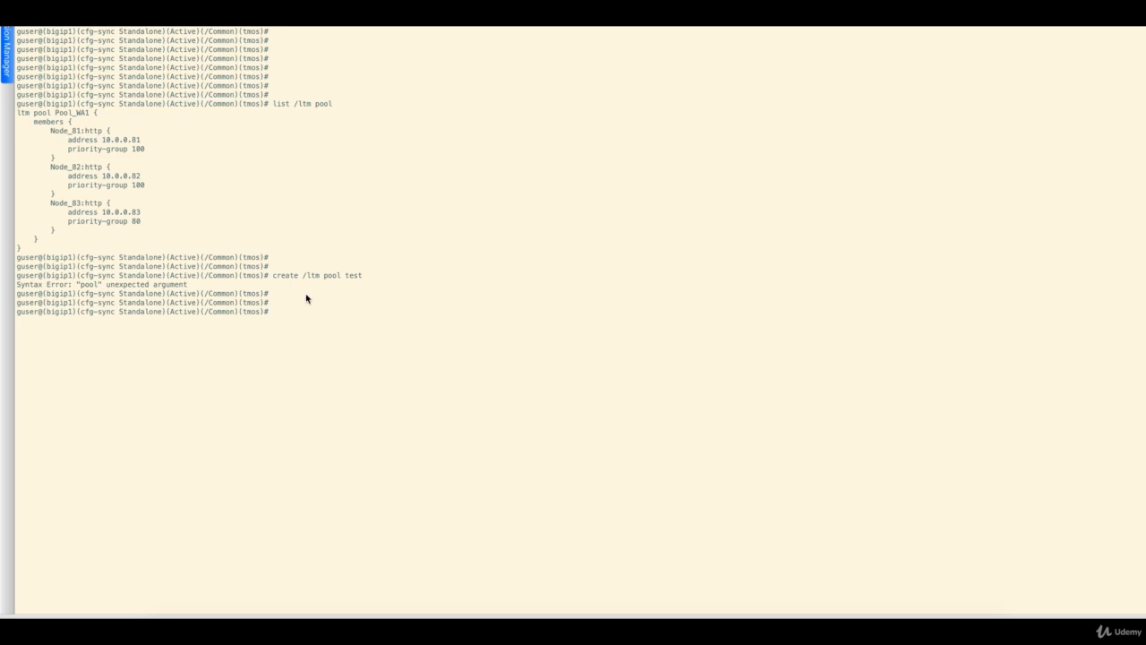
# In guser's properties, replace the Guest entry with Administrator access on all partitions
pyautogui.click(795, 617)
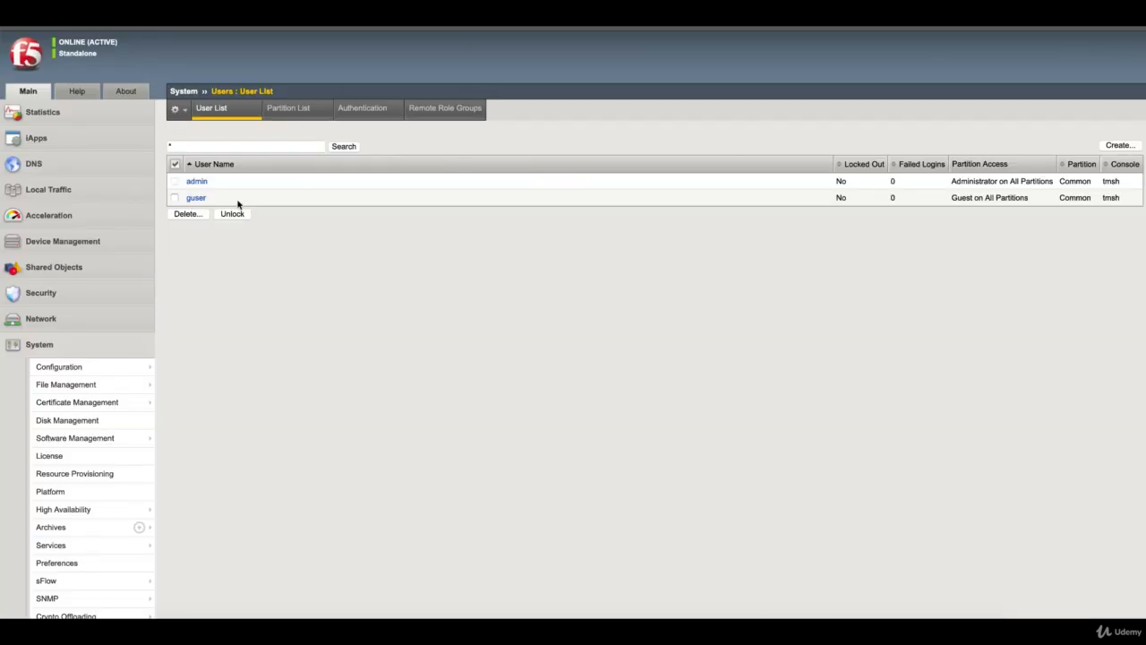
pyautogui.click(197, 198)
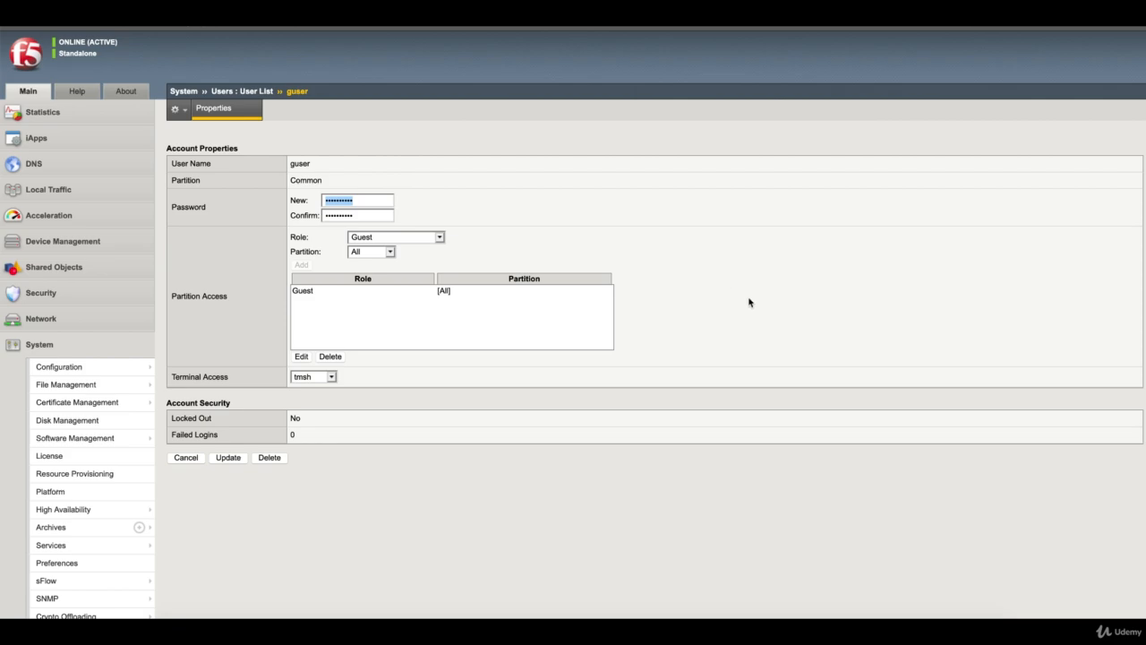
pyautogui.click(439, 239)
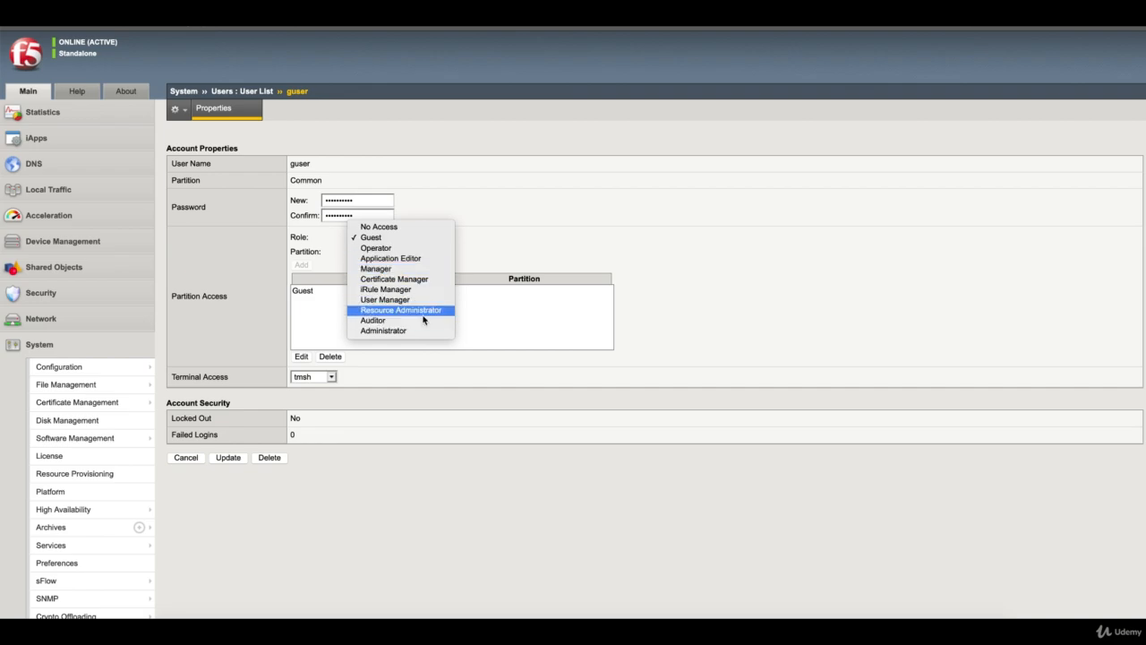
pyautogui.click(390, 331)
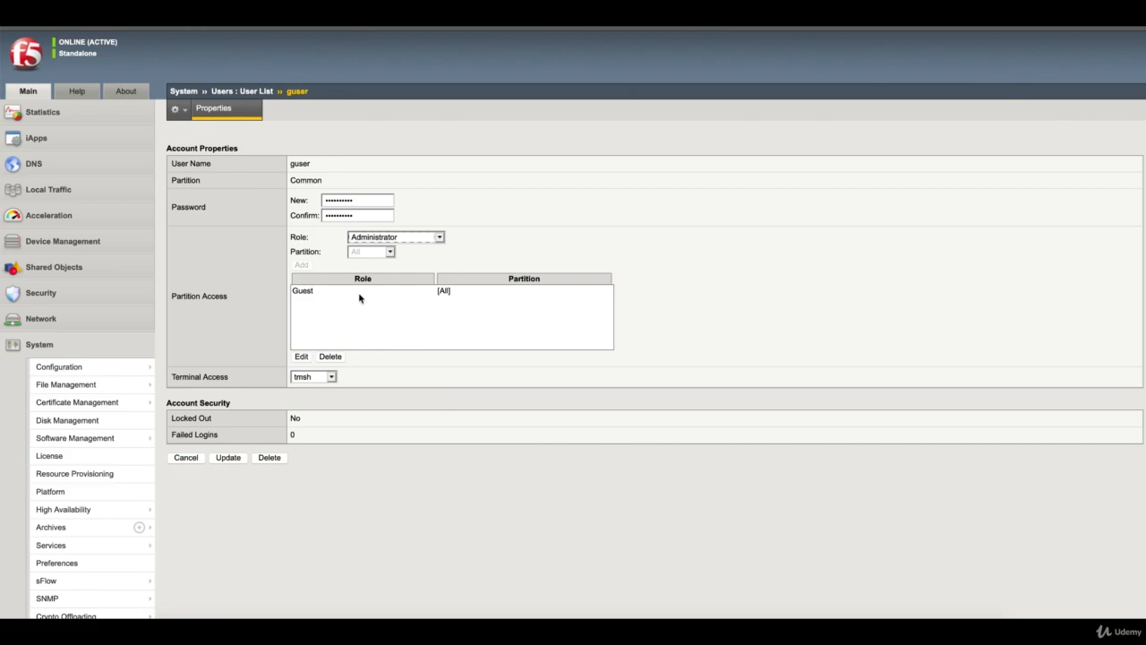
pyautogui.click(311, 293)
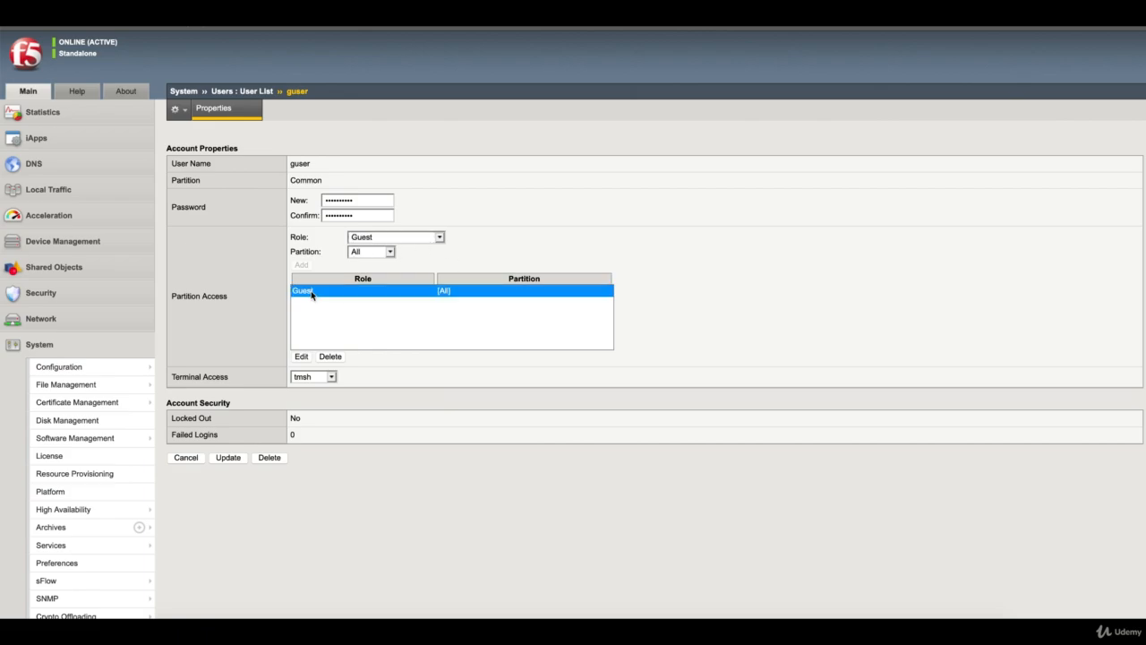
pyautogui.click(305, 356)
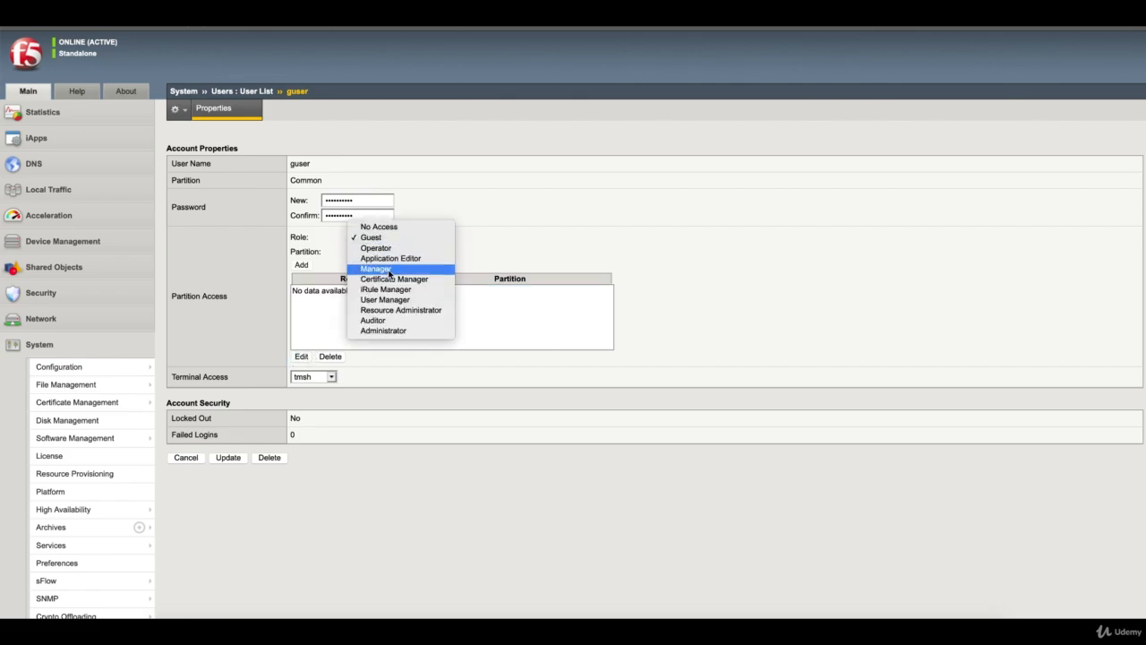
pyautogui.click(384, 333)
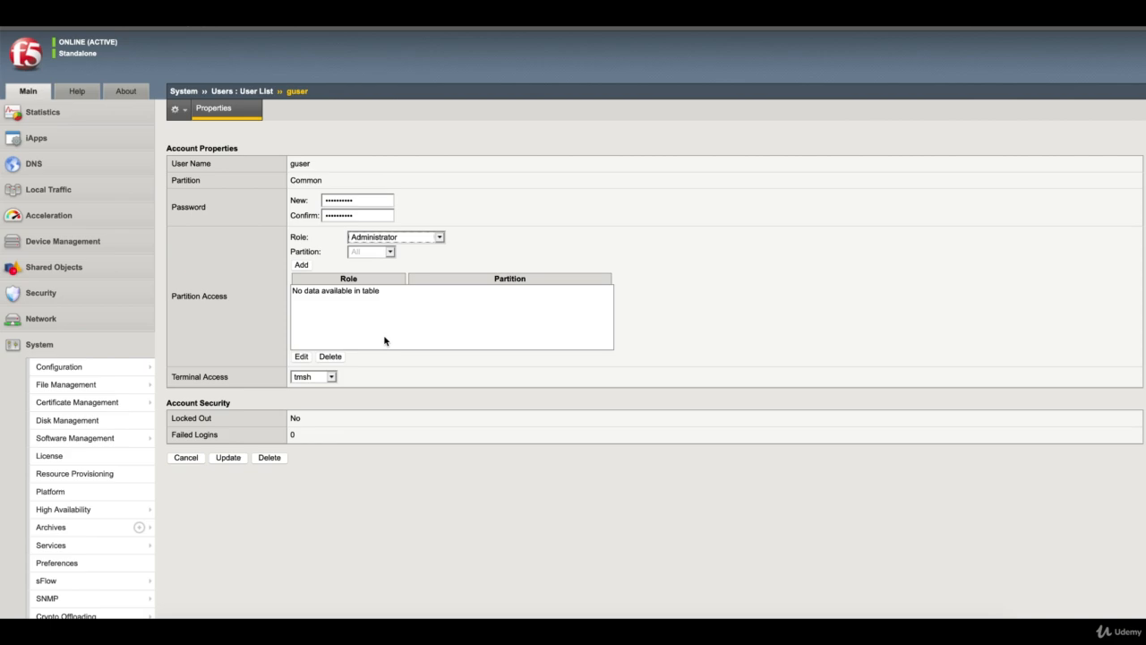
pyautogui.click(304, 266)
# Keep tmsh terminal access, update guser, then bring up the PowerPoint Users slide
pyautogui.click(356, 377)
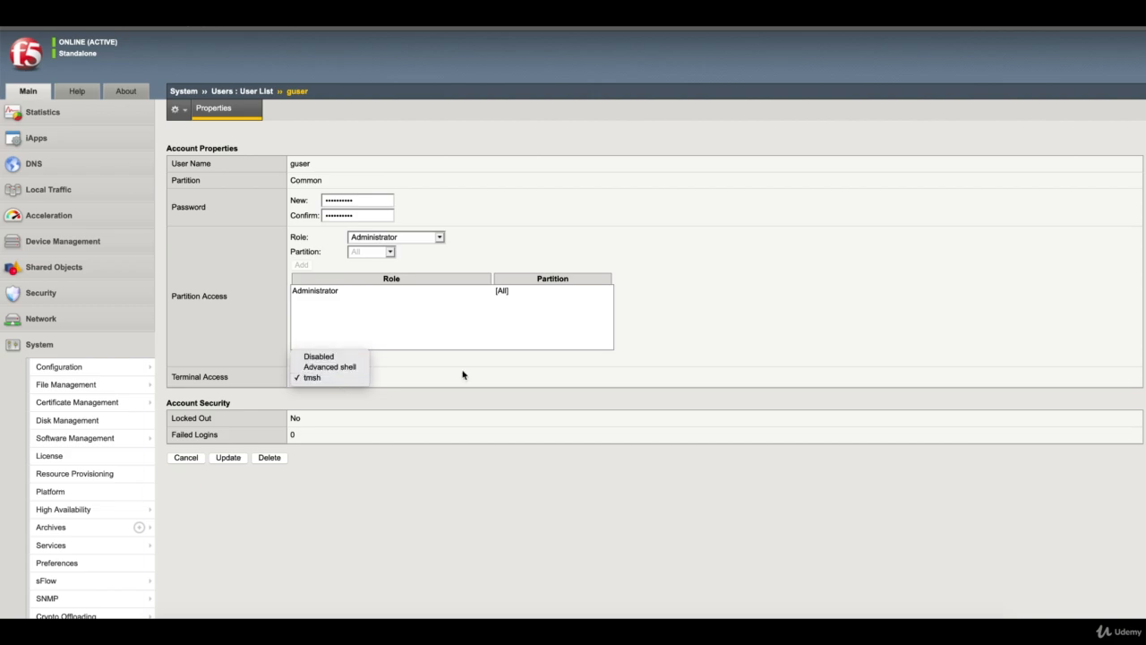
pyautogui.click(334, 299)
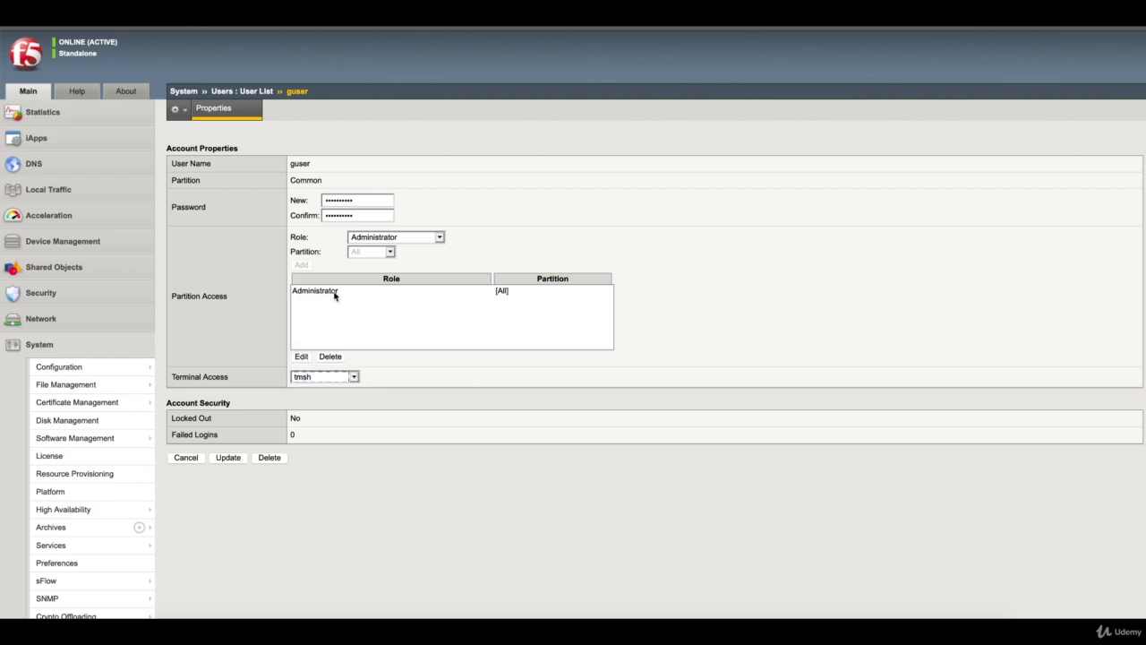
pyautogui.click(335, 297)
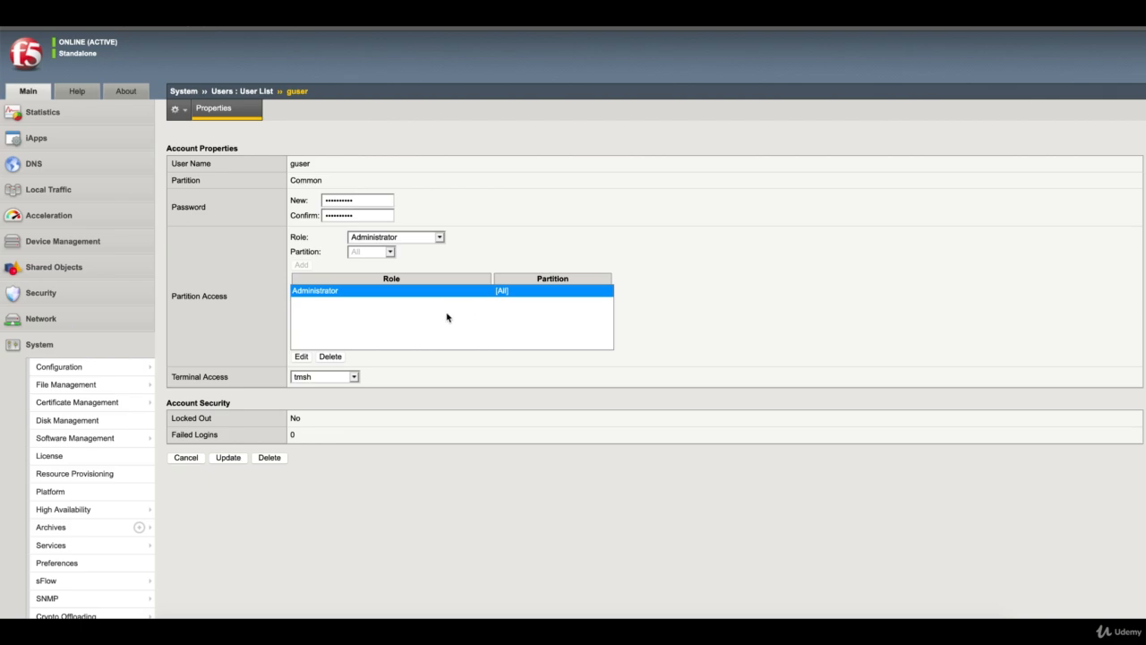
pyautogui.click(343, 376)
pyautogui.click(434, 386)
pyautogui.click(354, 377)
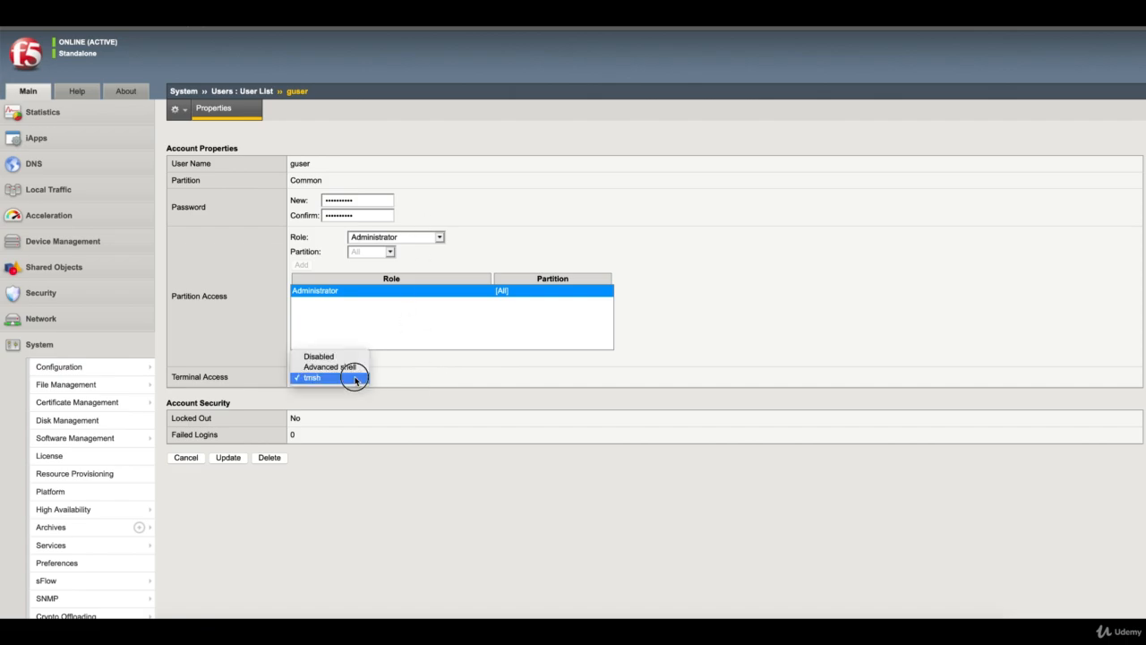
pyautogui.click(463, 393)
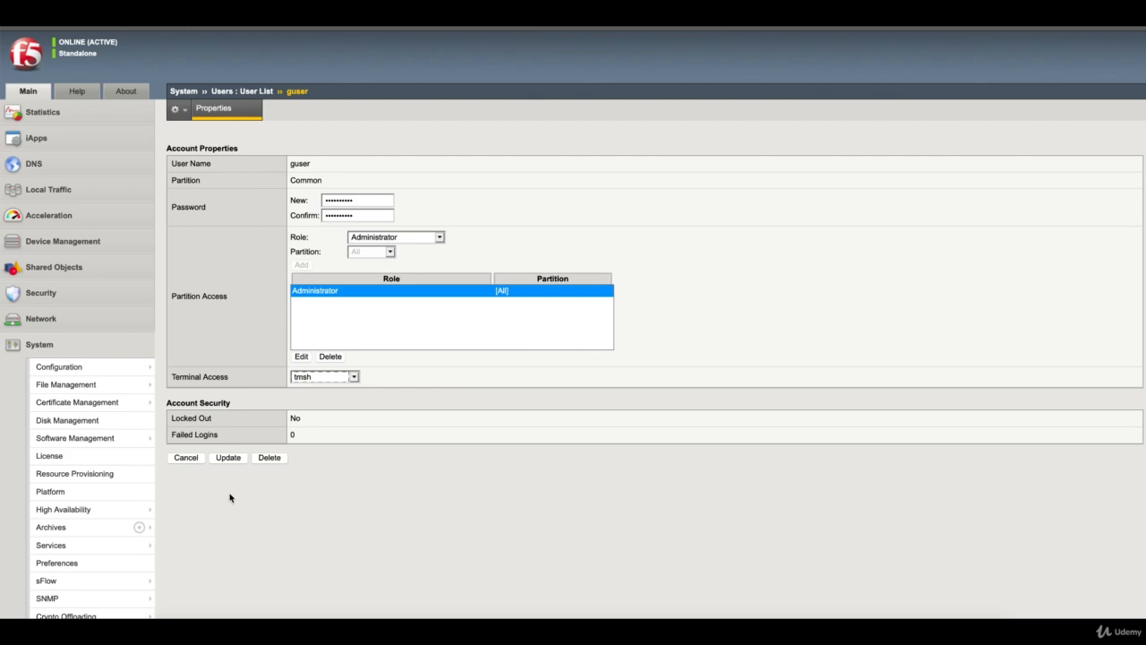
pyautogui.click(228, 457)
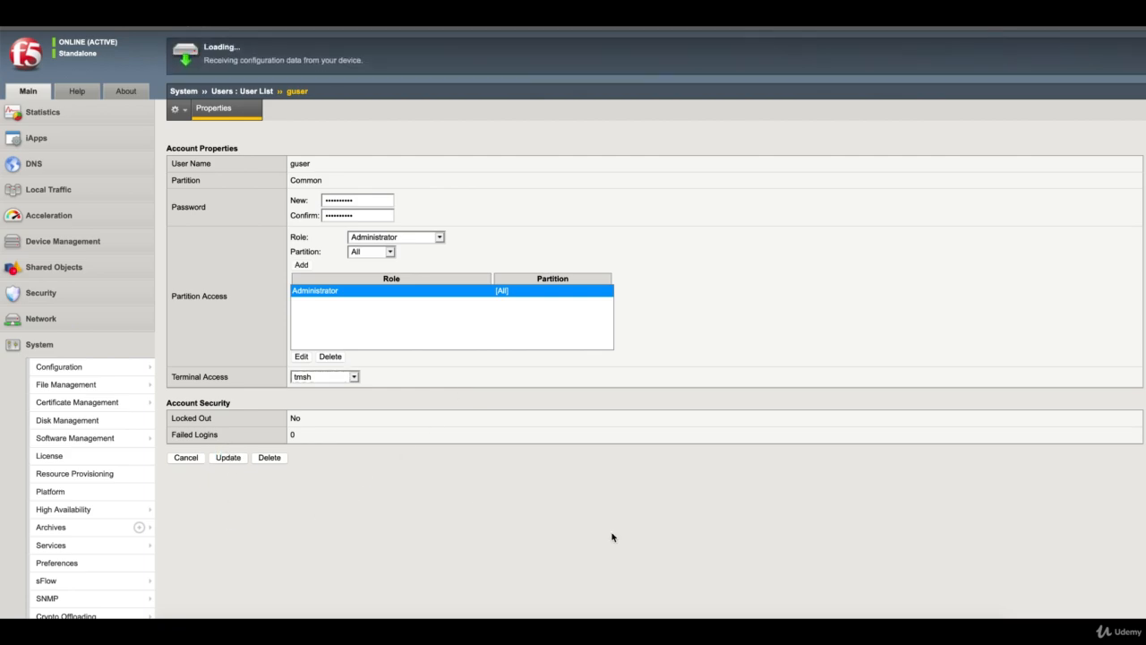
pyautogui.click(737, 627)
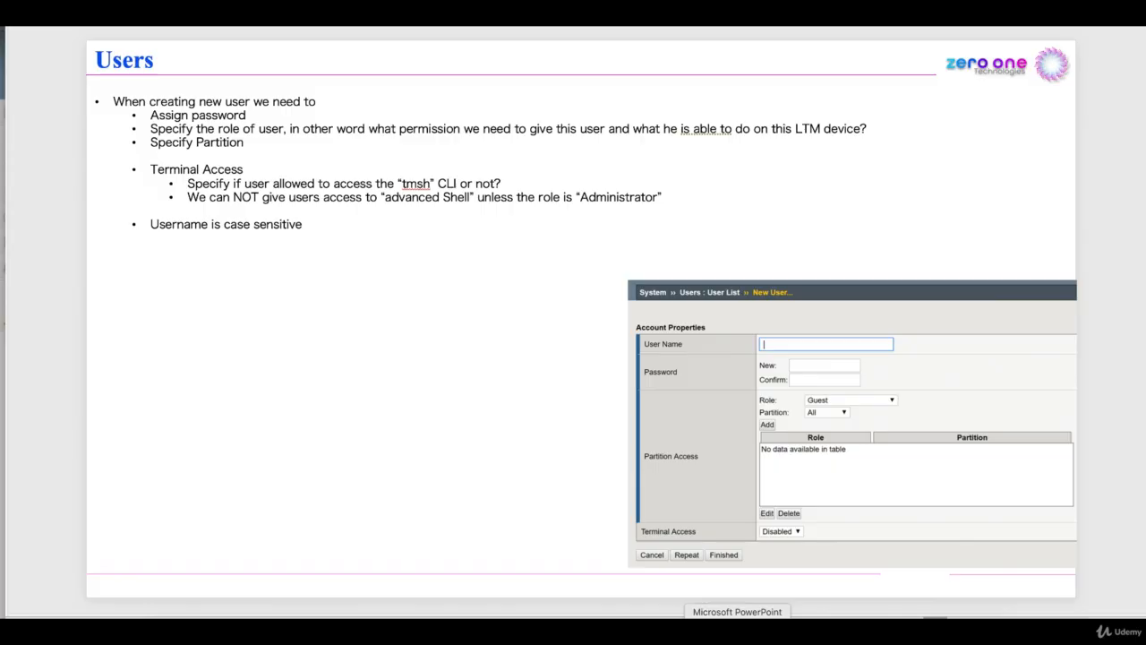